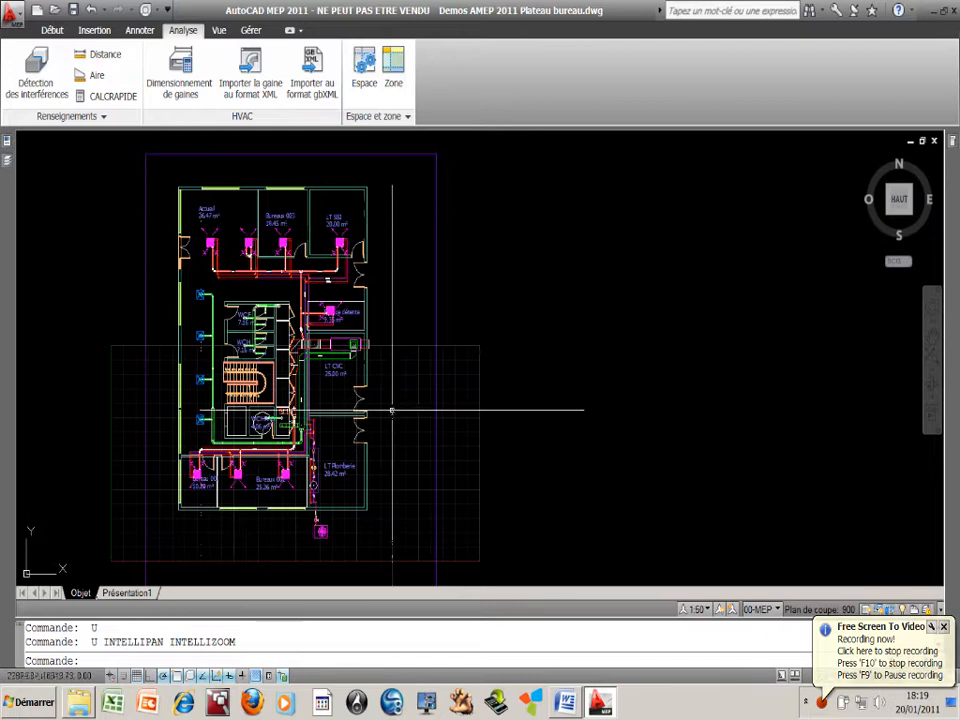
Open the interference detection settings for the office floor plan
scroll(386, 268, "up", 2)
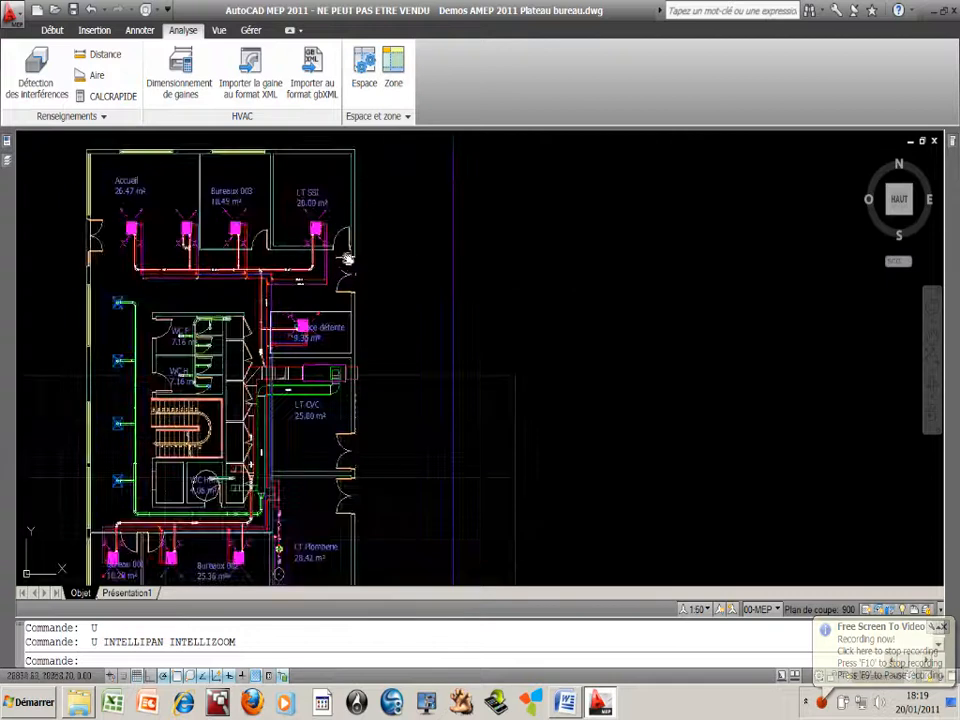
middle_click_drag(348, 258, 438, 264)
scroll(386, 254, "up", 2)
middle_click_drag(385, 245, 424, 227)
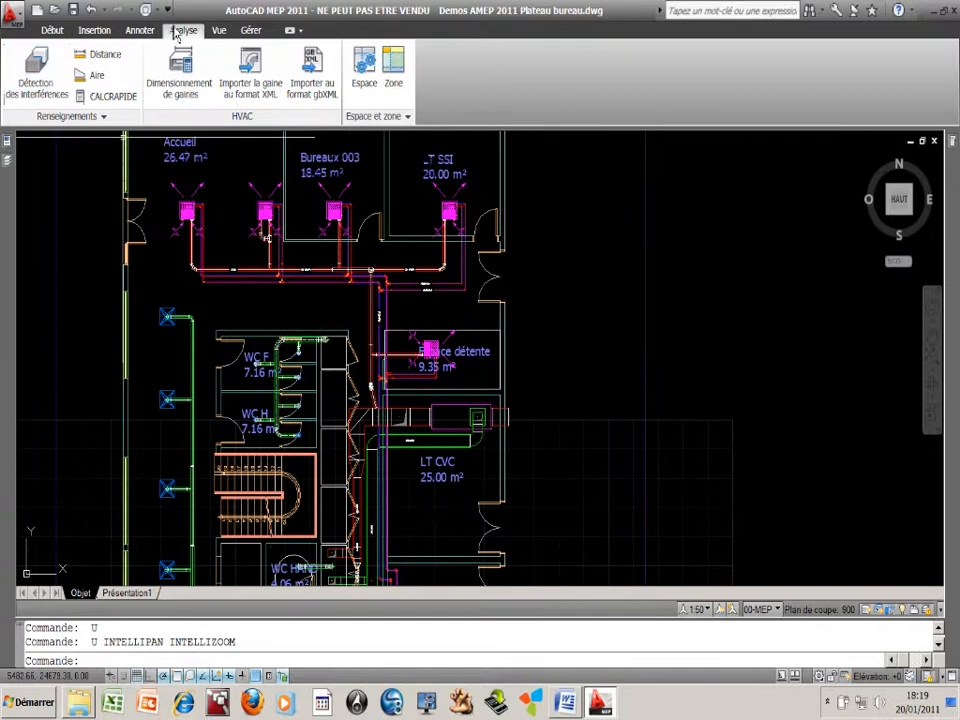
left_click(37, 70)
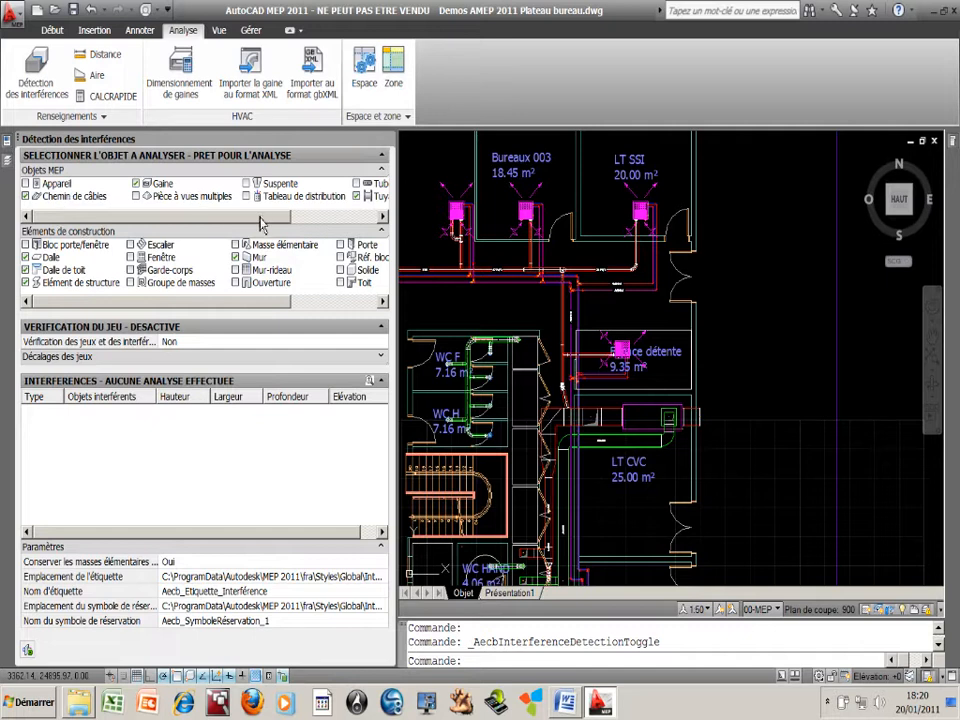
Review the MEP object and building element categories available for the analysis, toggling the Solide category on and off
left_click_drag(264, 216, 328, 222)
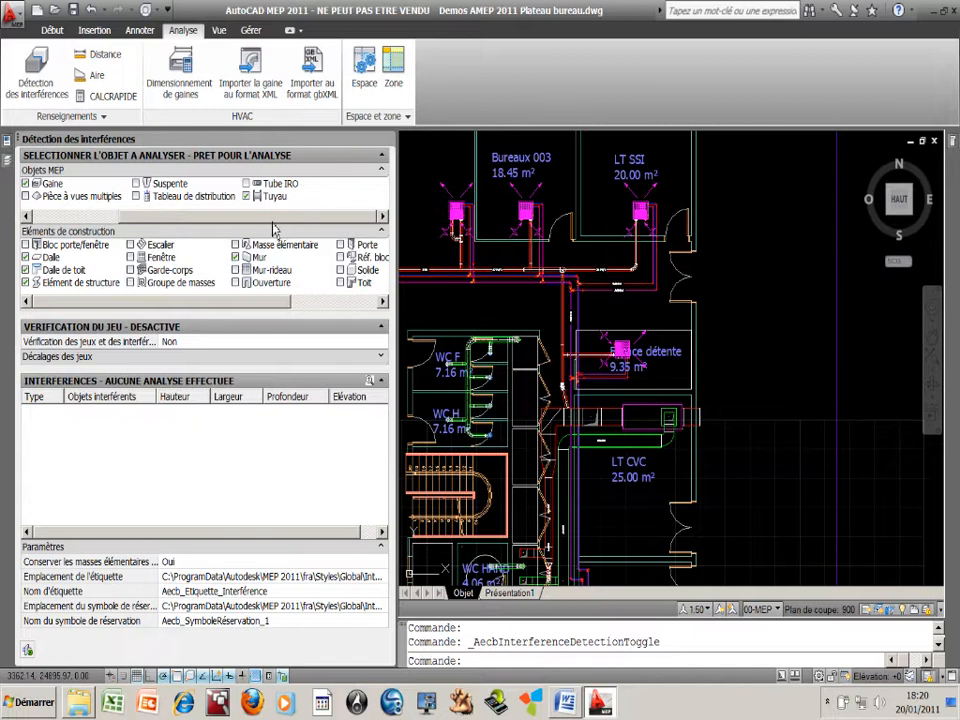
left_click_drag(165, 220, 66, 220)
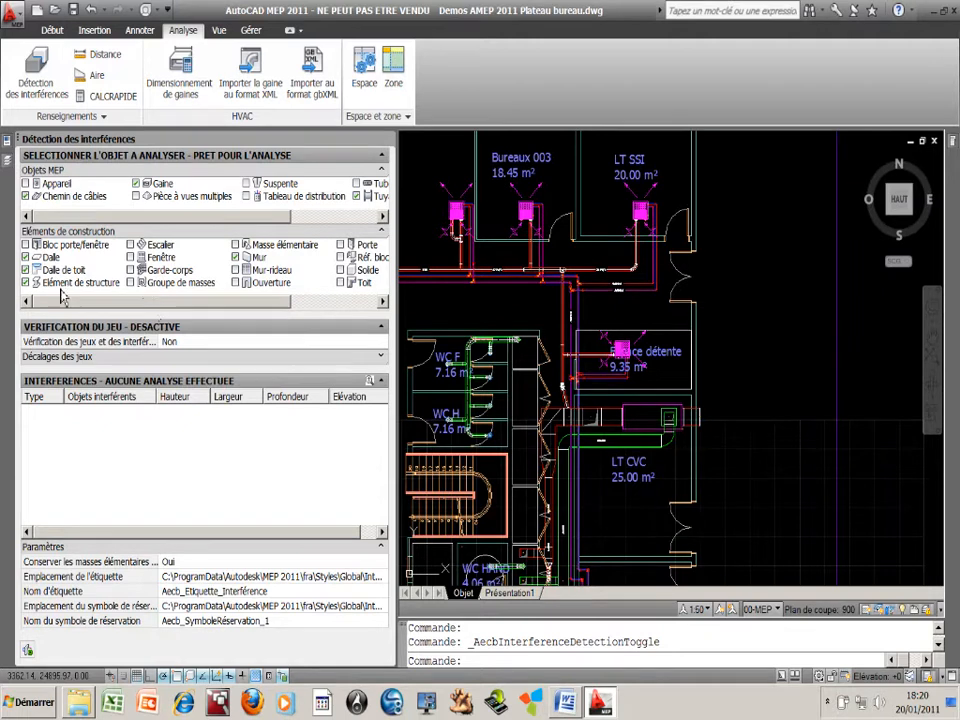
left_click_drag(168, 305, 274, 306)
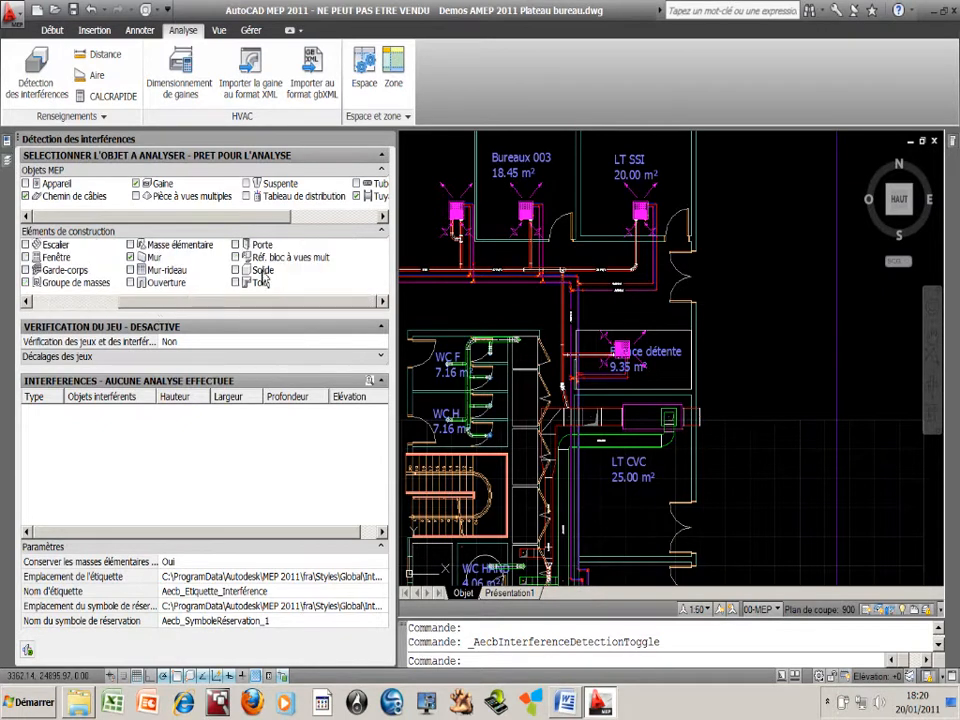
left_click(256, 272)
left_click(239, 272)
left_click_drag(161, 303, 77, 308)
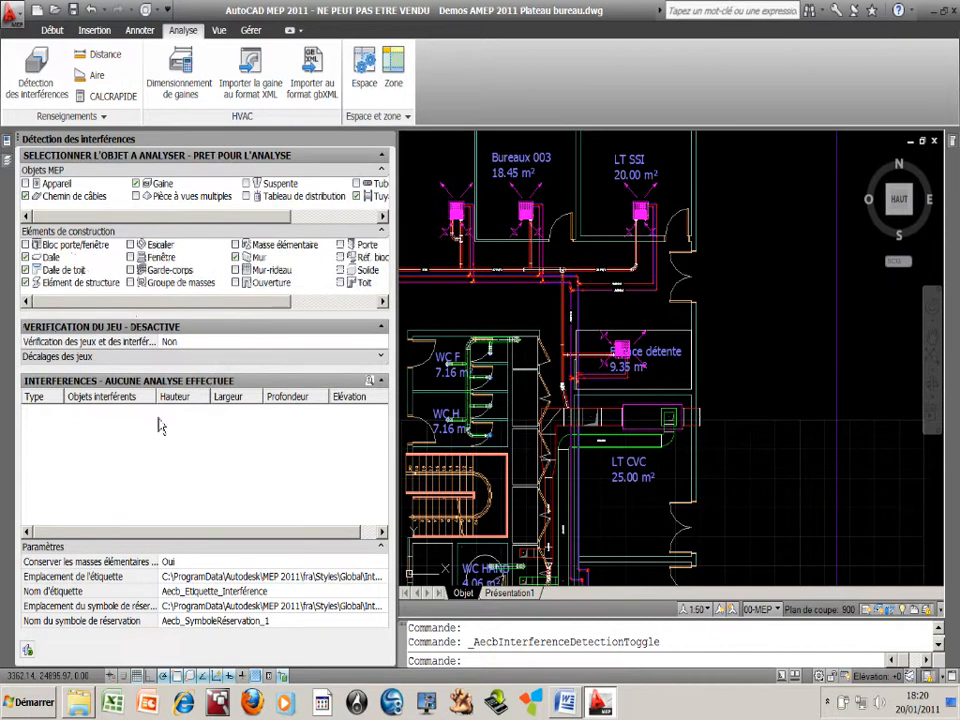
Review the clearance check and mass element retention options, keeping them at Non and Oui respectively
left_click(192, 347)
left_click(192, 347)
left_click(192, 347)
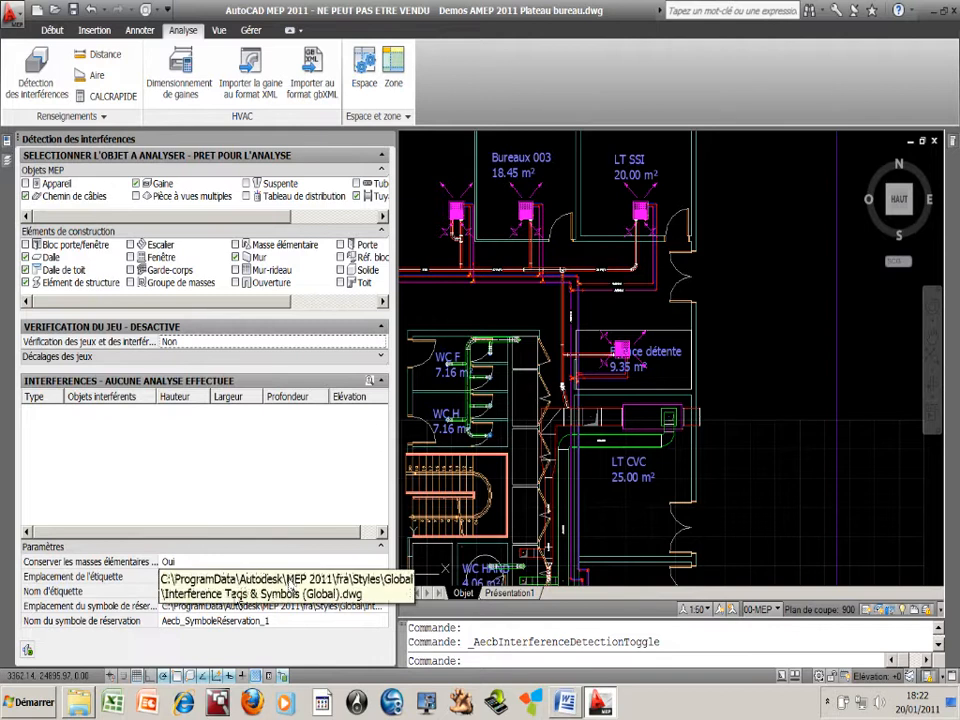
left_click(186, 563)
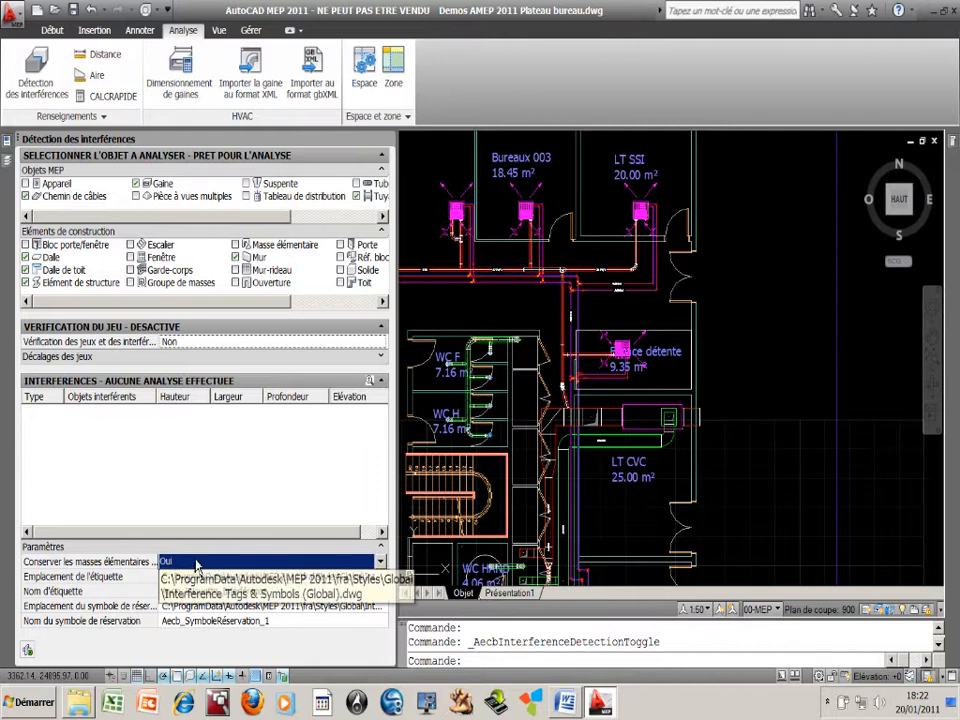
left_click(197, 563)
left_click(190, 590)
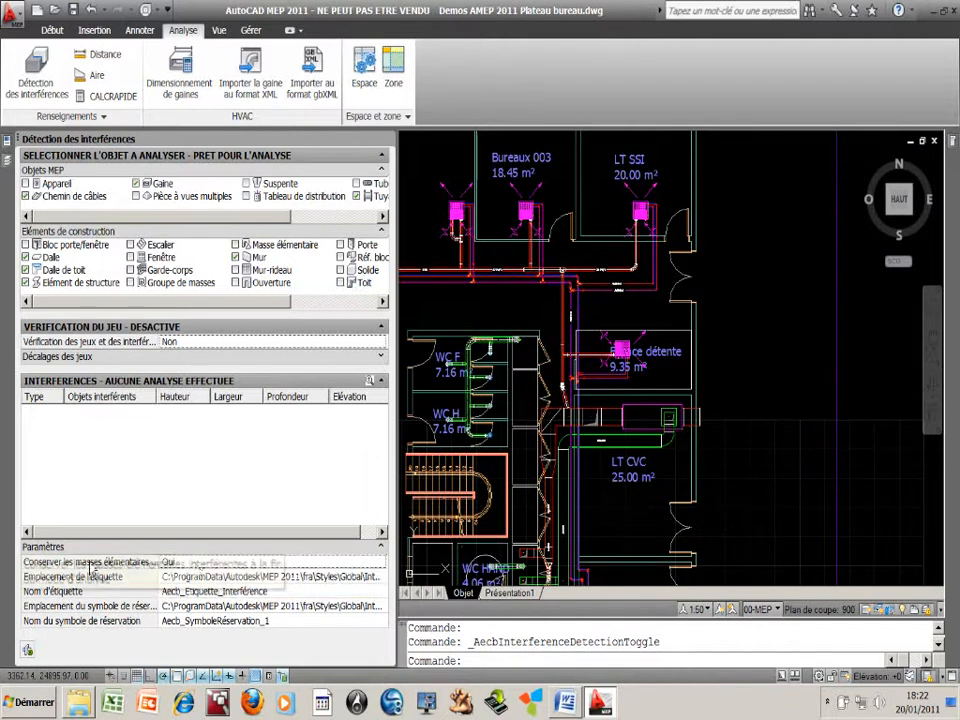
left_click(184, 566)
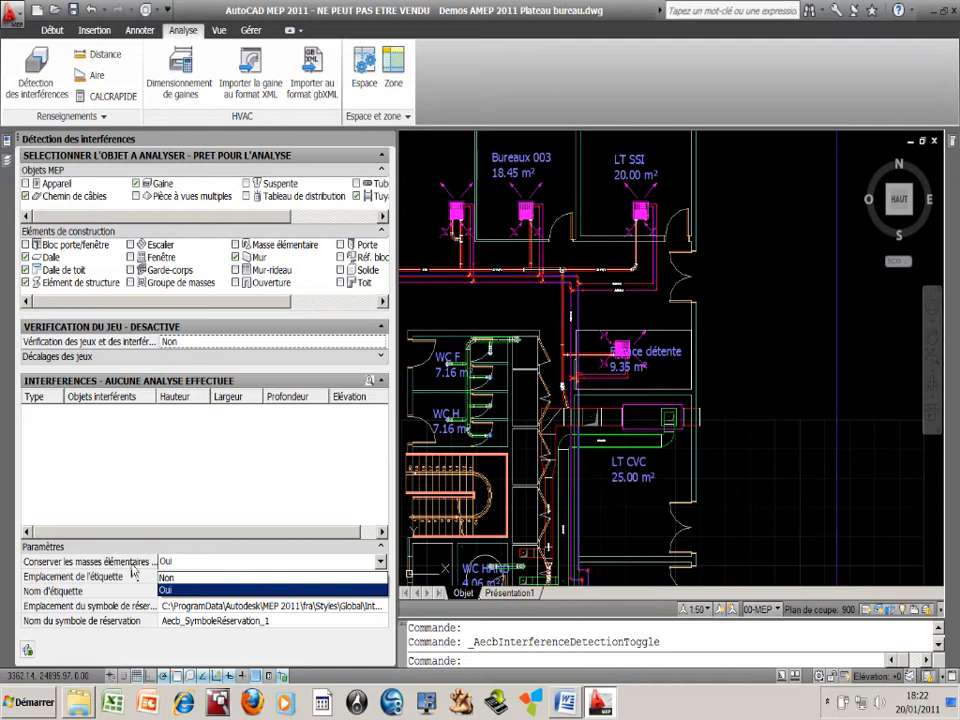
left_click(133, 571)
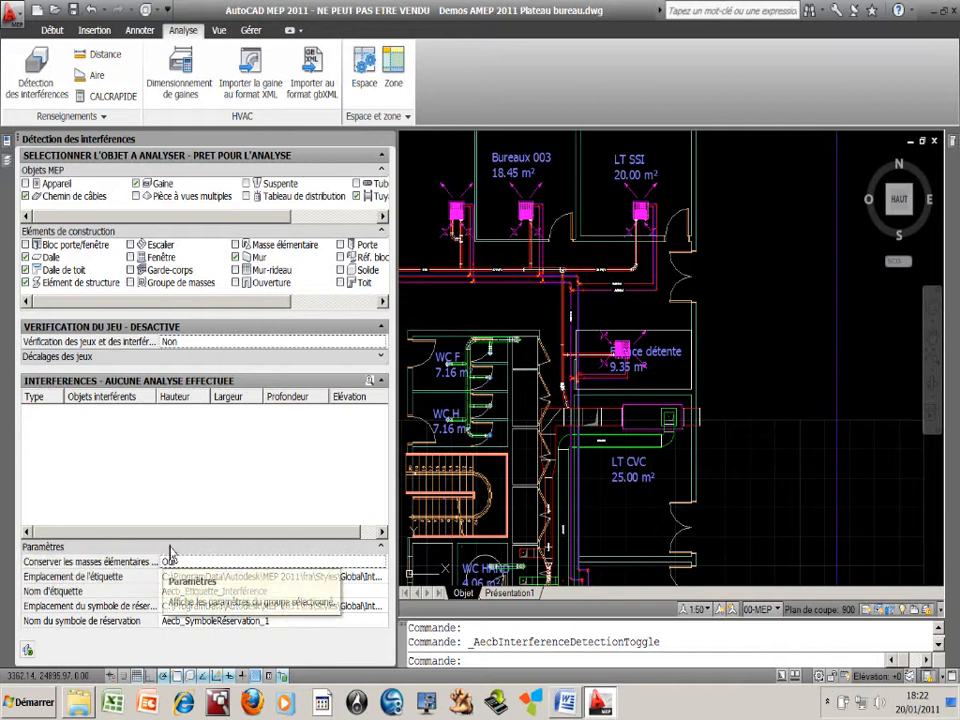
Run the interference analysis and sort the results by width (Largeur) in descending order
left_click(28, 651)
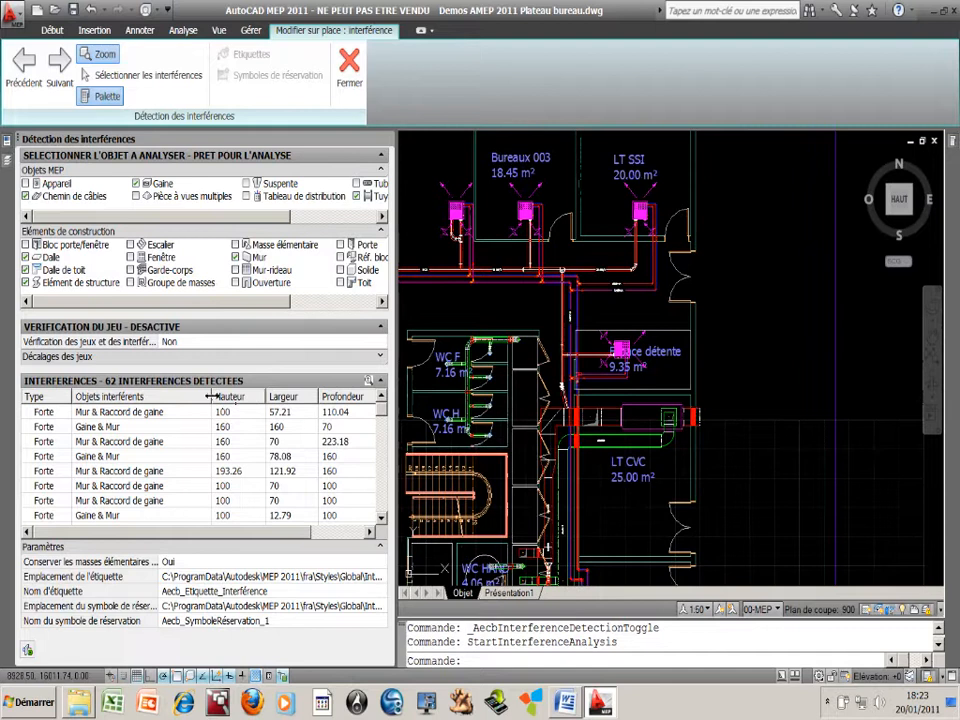
left_click_drag(211, 397, 177, 397)
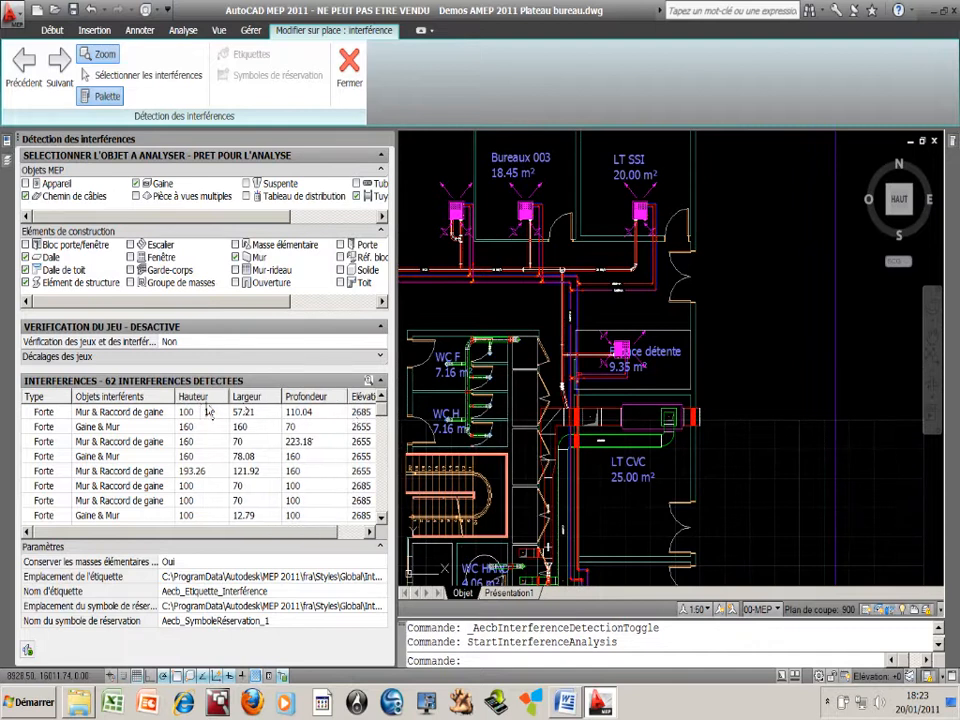
left_click(257, 399)
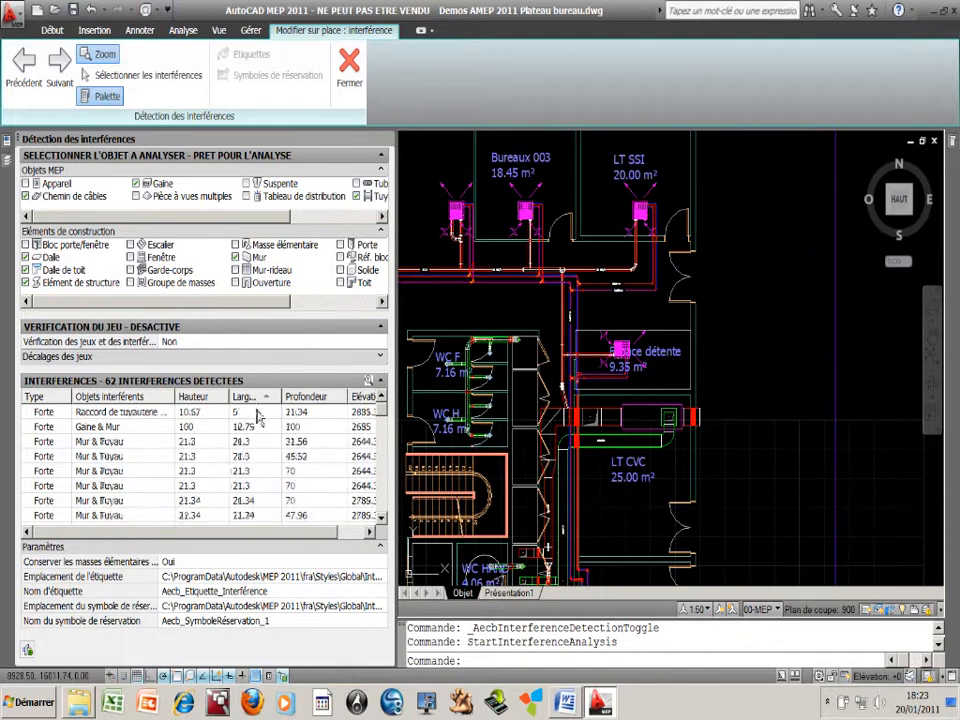
left_click(259, 399)
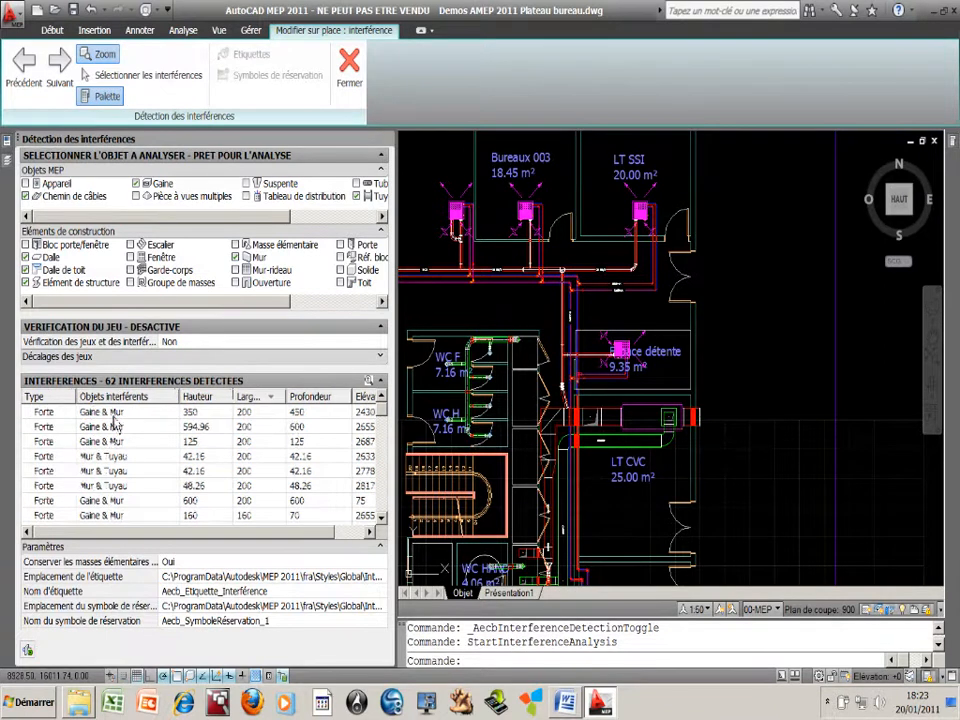
Inspect the first two Gaine & Mur interferences and the Gaine & Gaine interference in the drawing
left_click(100, 411)
left_click(117, 428)
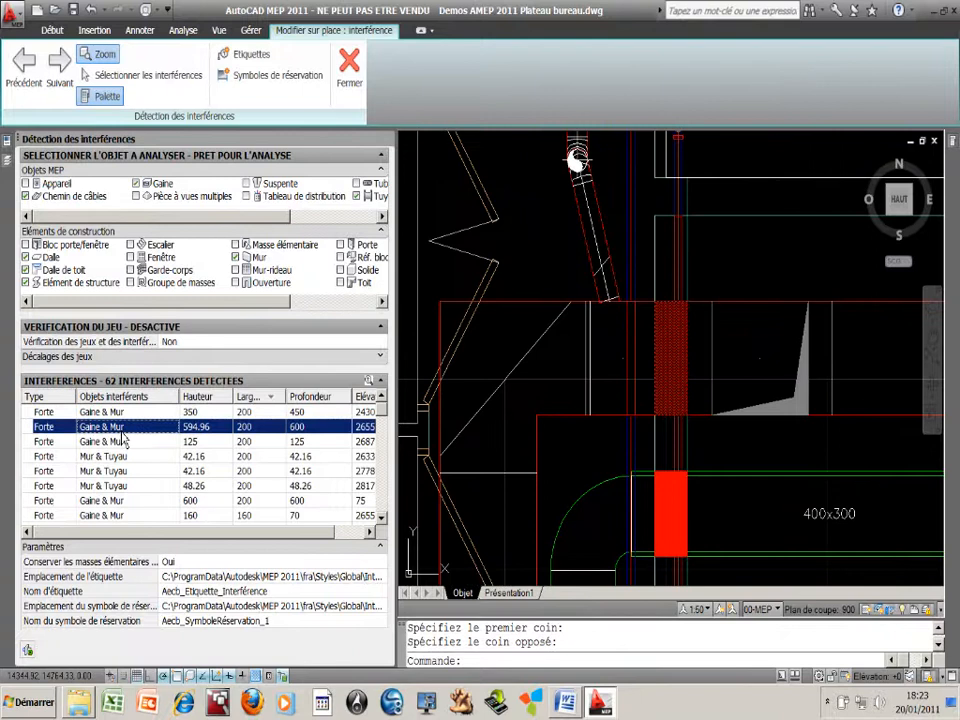
left_click_drag(382, 408, 386, 484)
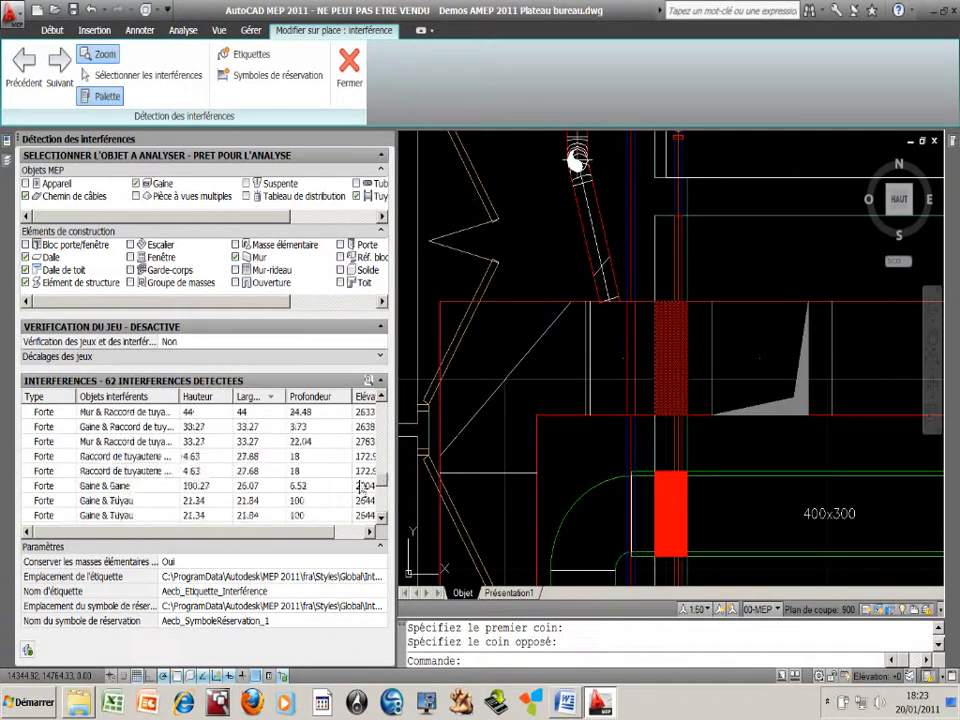
left_click(120, 487)
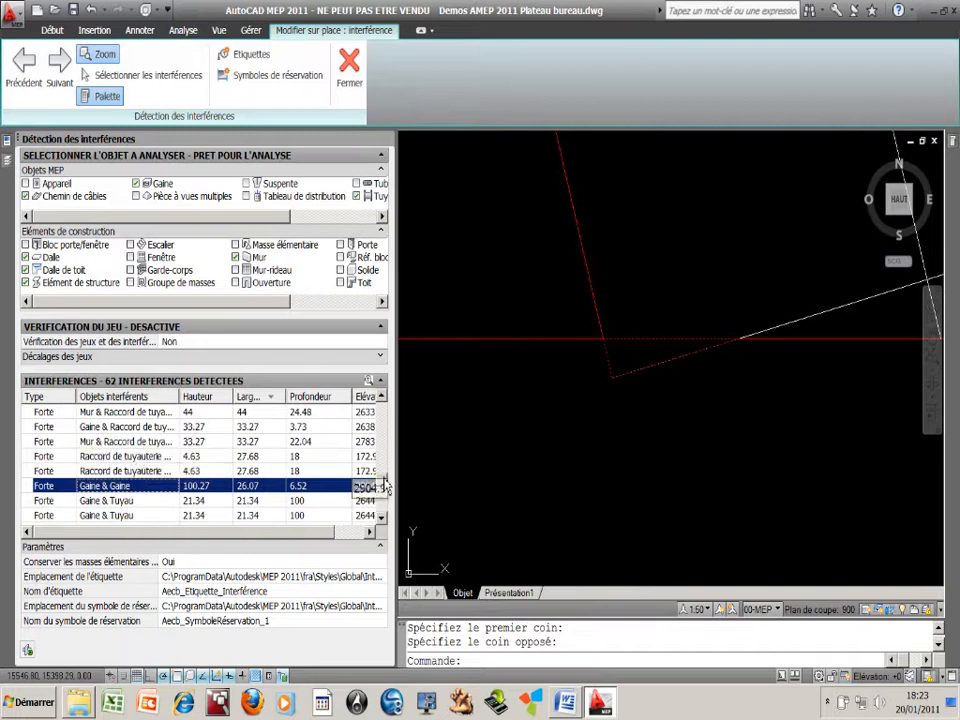
Examine the first three Gaine & Mur interferences and the first Mur & Tuyau interference with its surrounding pipes
left_click_drag(382, 480, 382, 408)
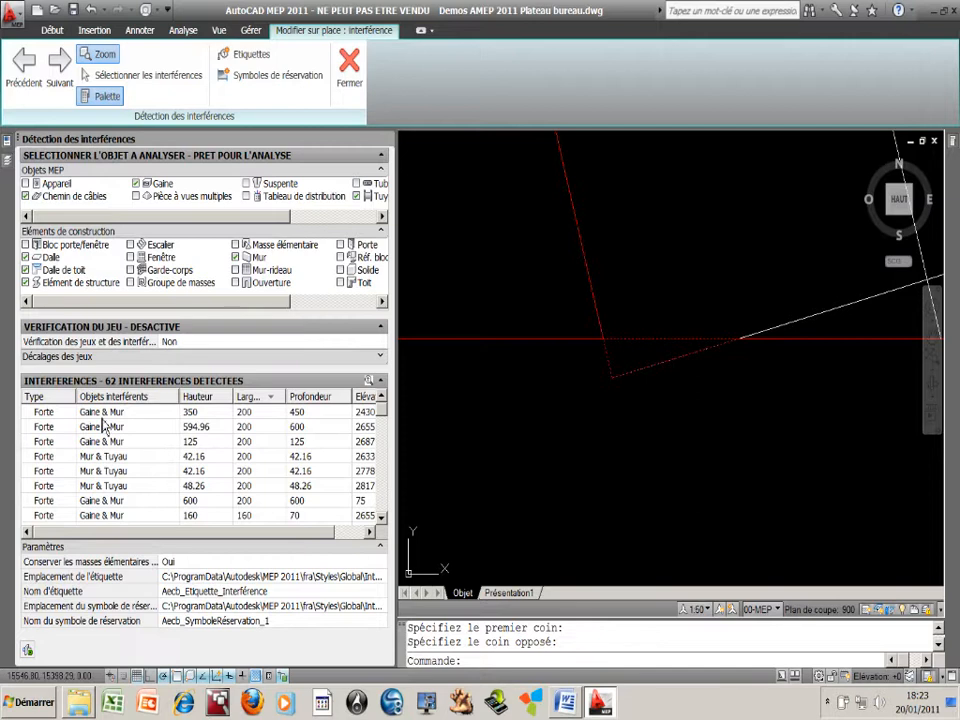
left_click(255, 413)
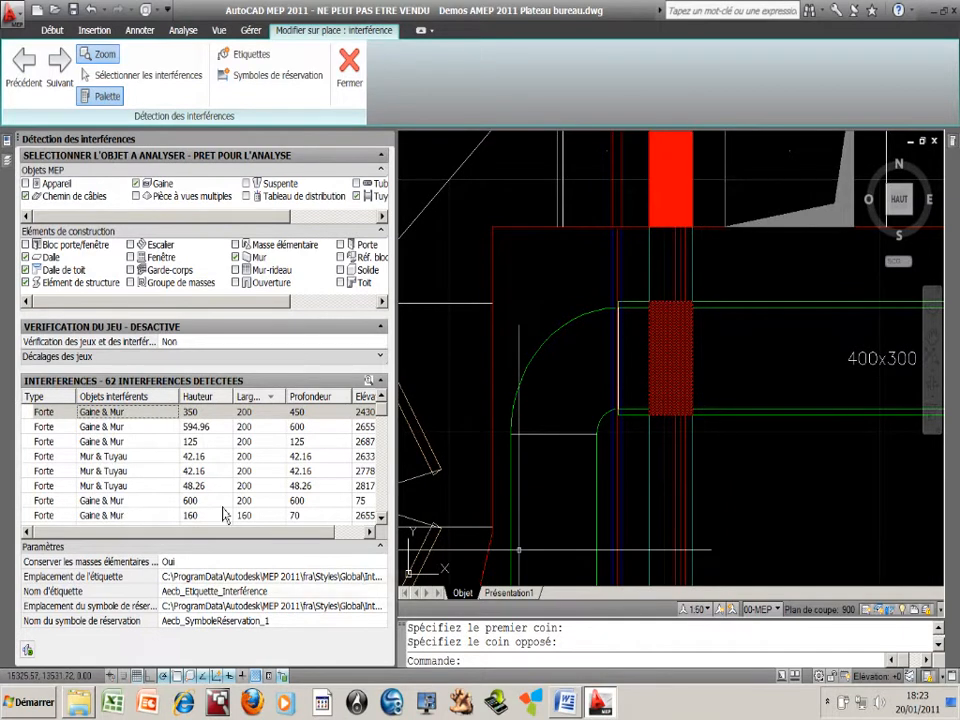
left_click(115, 427)
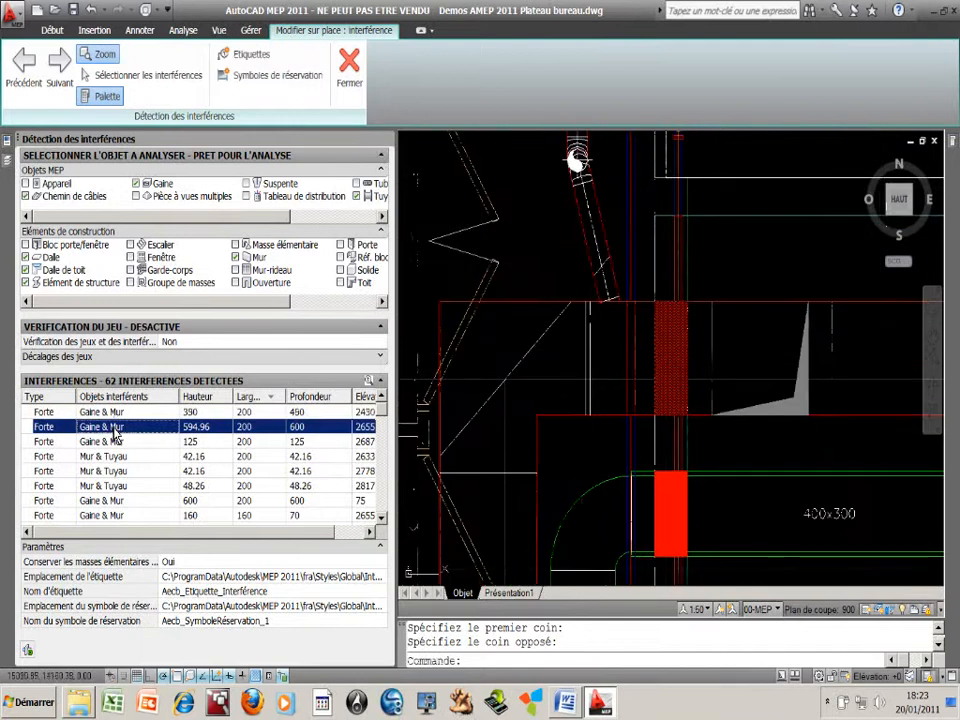
left_click(114, 446)
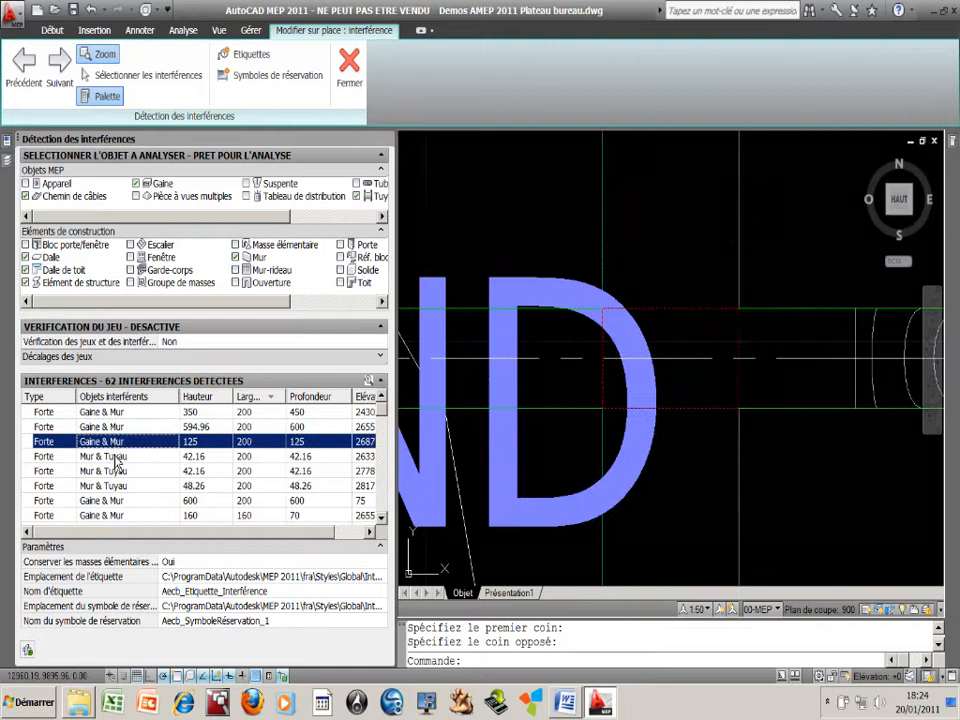
left_click(115, 456)
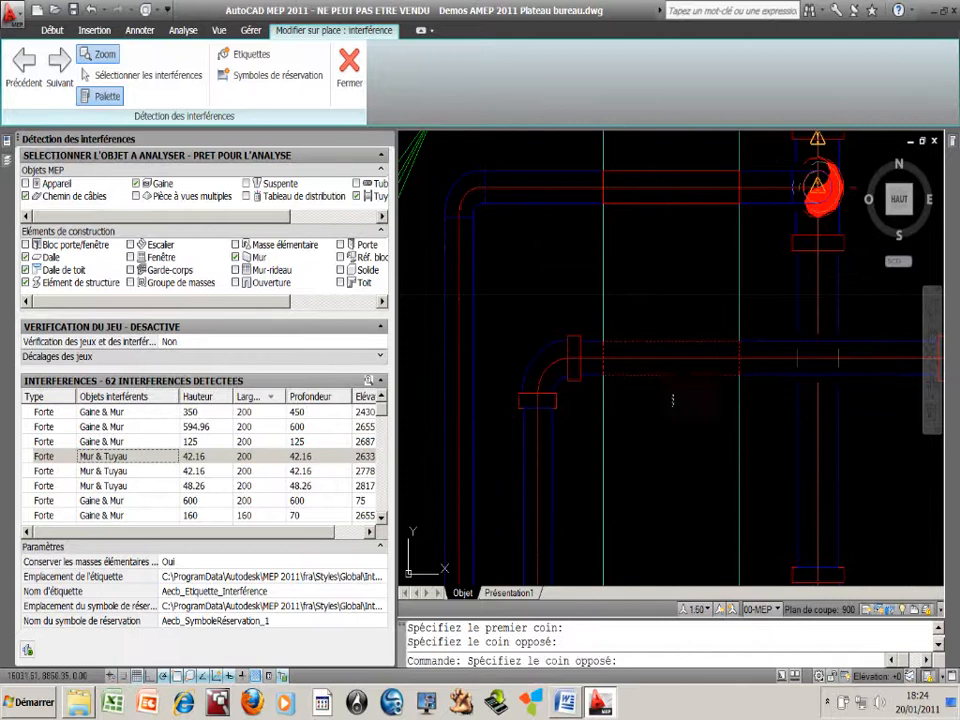
scroll(672, 407, "down", 6)
middle_click_drag(672, 408, 619, 413)
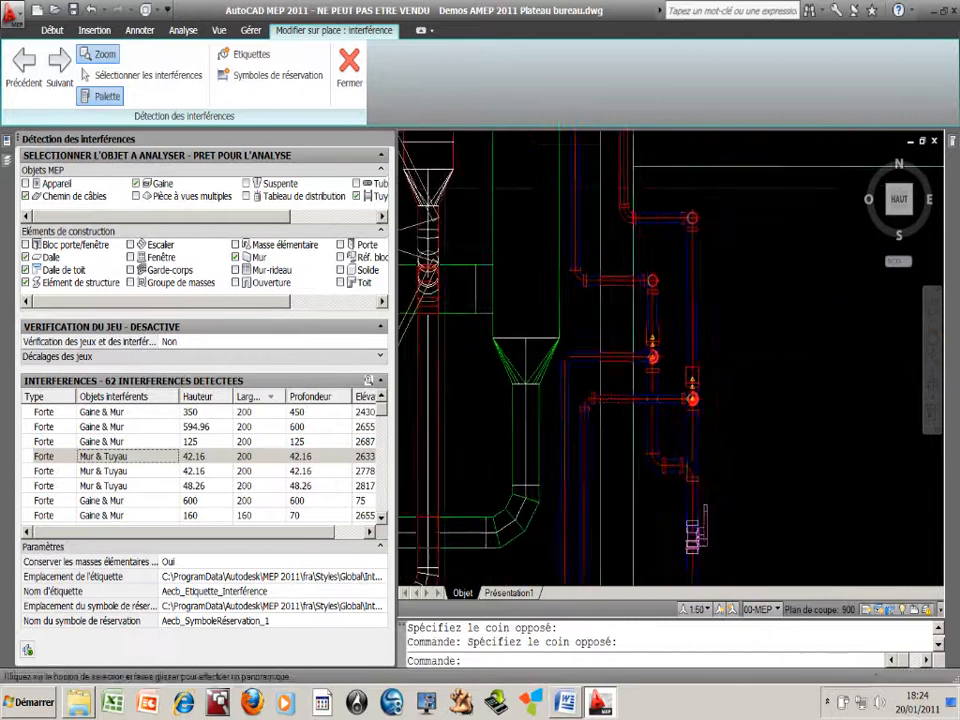
scroll(620, 411, "up", 5)
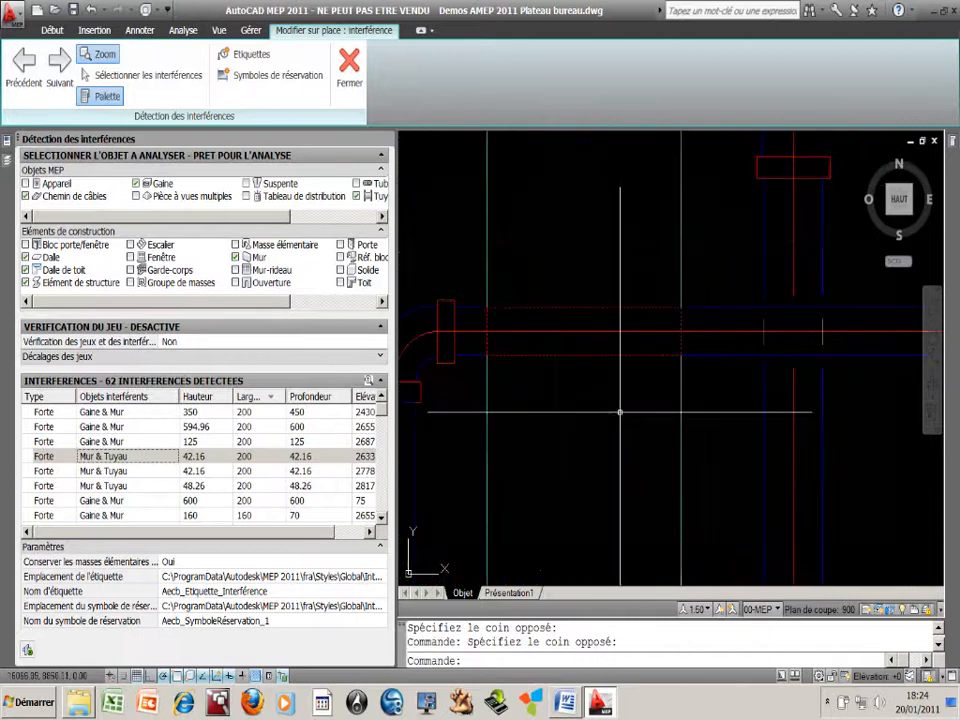
scroll(620, 411, "down", 4)
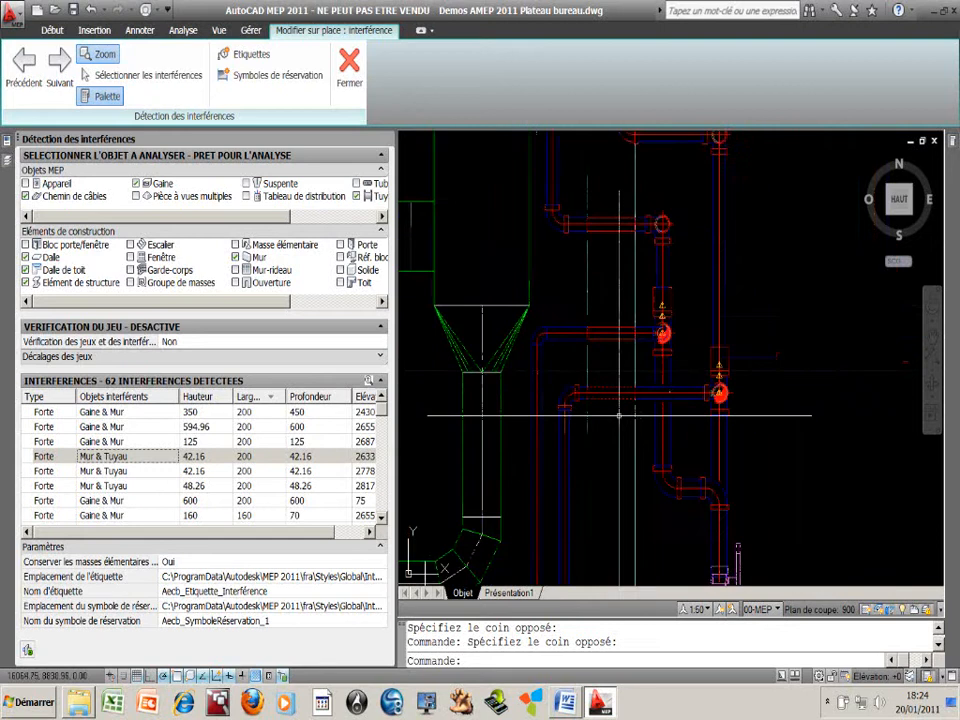
Delete the first Mur & Tuyau interference from the results list and display the next Mur & Tuyau one in the drawing
left_click(57, 31)
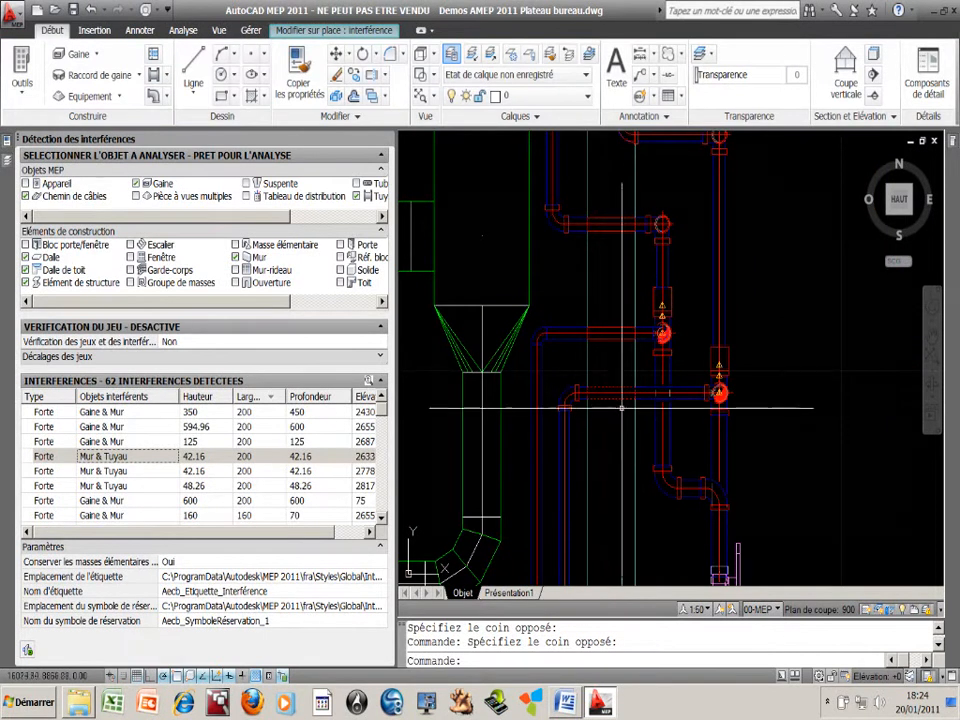
scroll(597, 406, "up", 3)
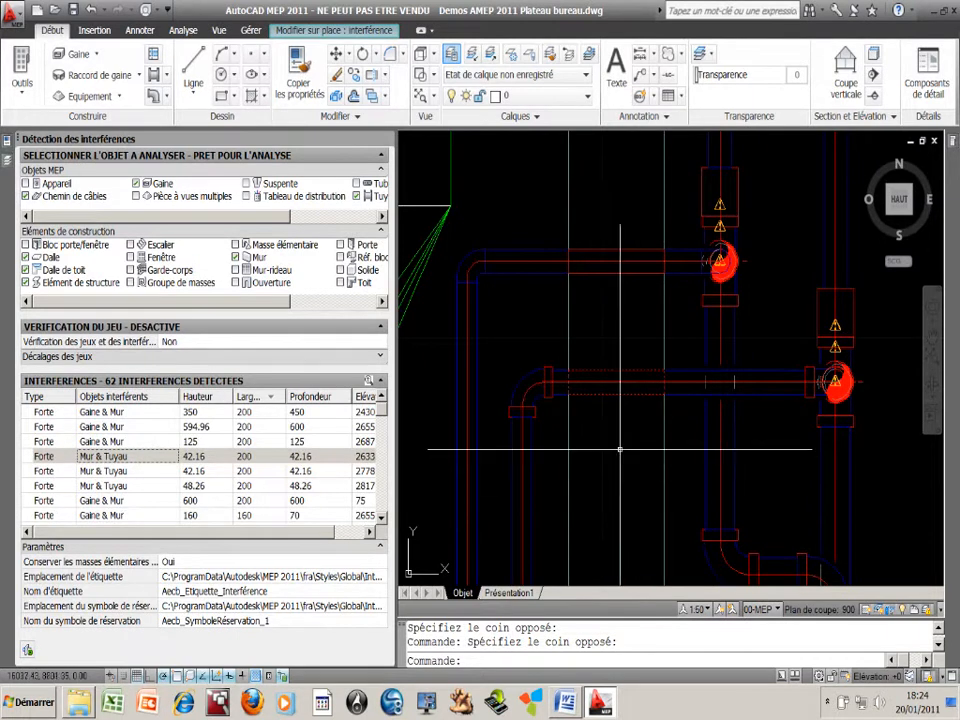
left_click(136, 460)
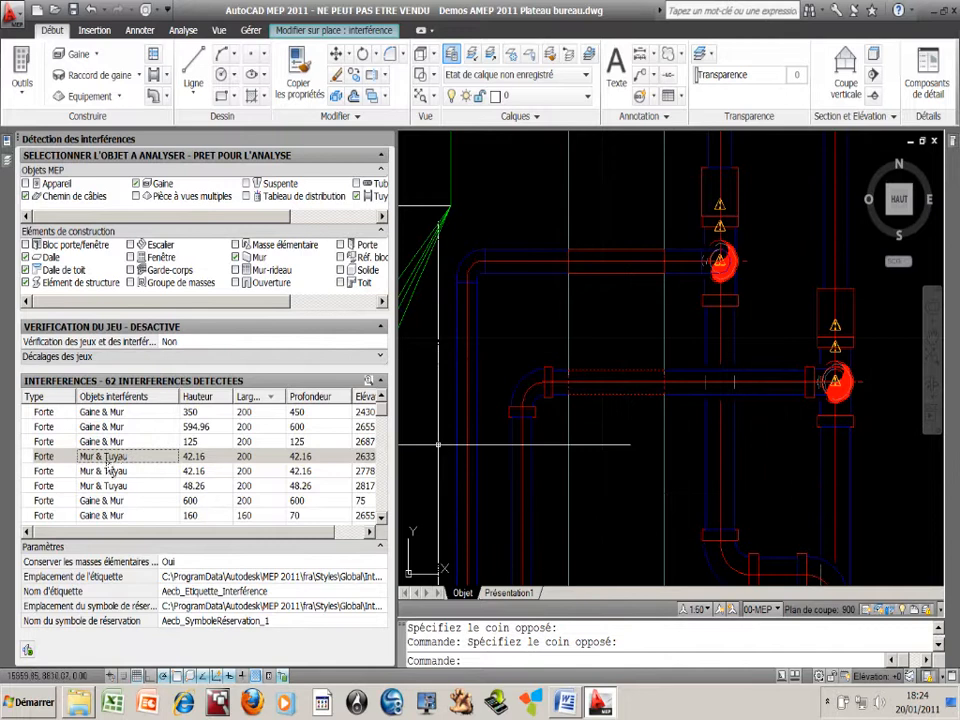
left_click(214, 458)
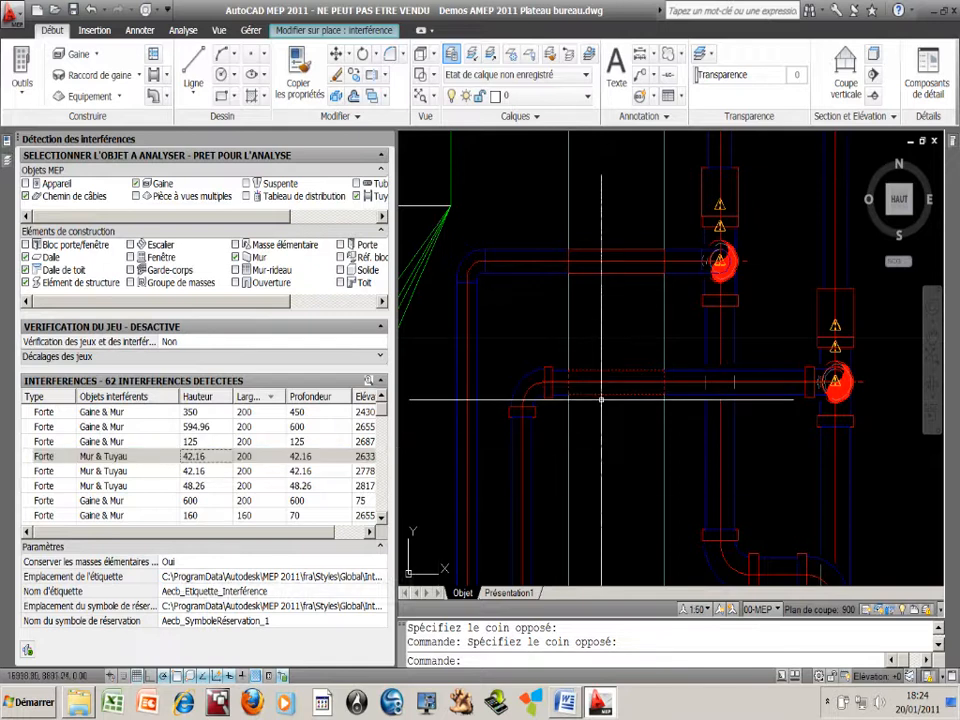
left_click(167, 458)
key("Delete")
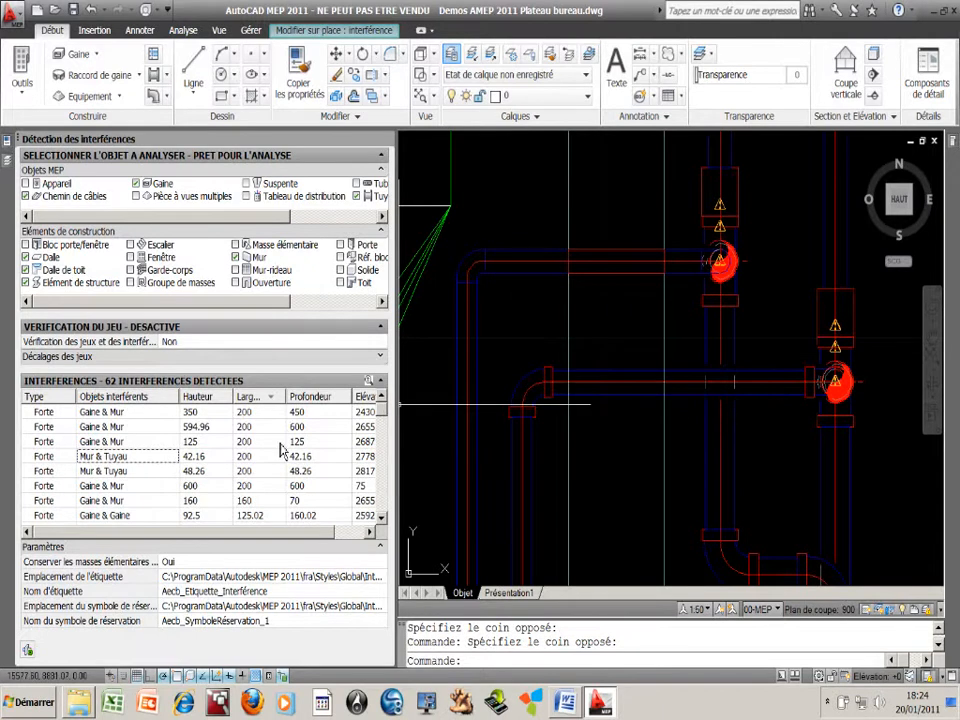
left_click(105, 459)
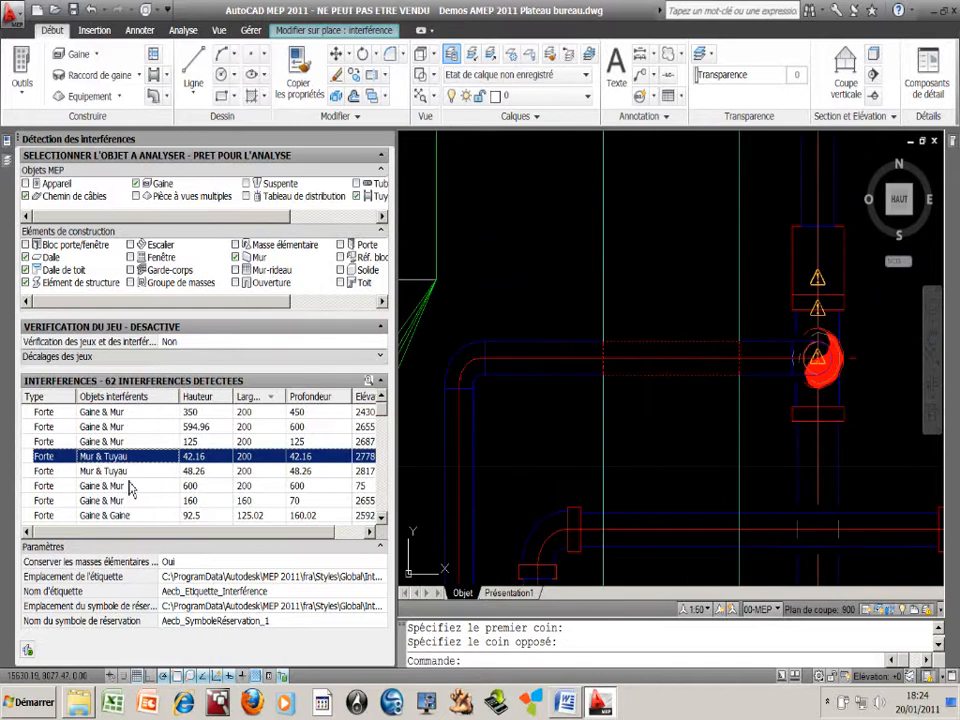
Delete the last two Mur & Tuyau interferences of width 200 from the results list and display the 125-wide Gaine & Tuyau interference
left_click(128, 472, "shift")
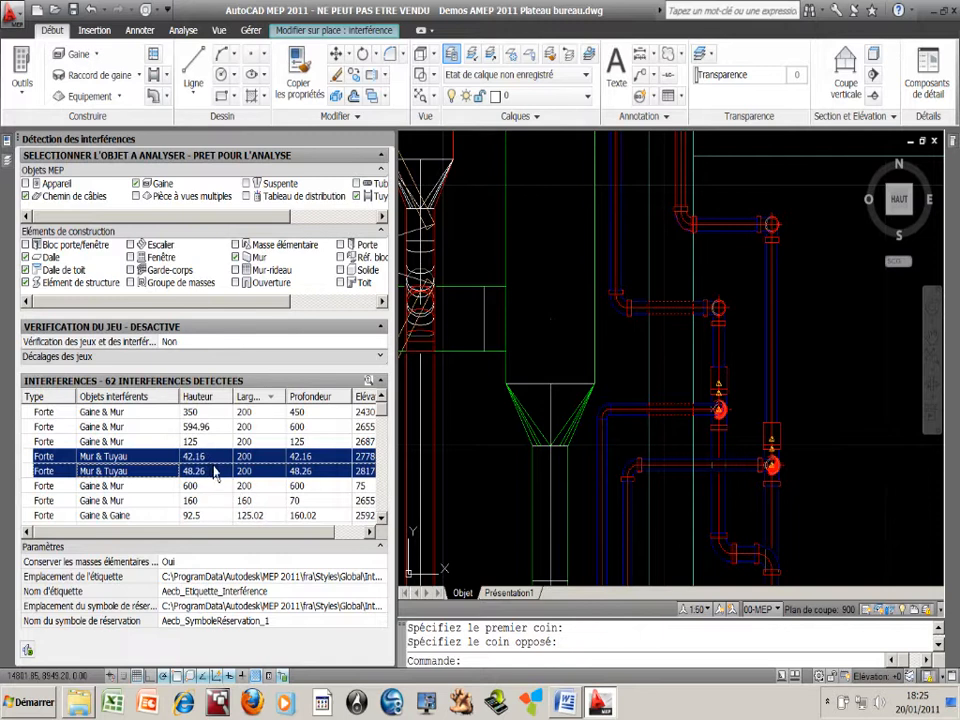
key("Delete")
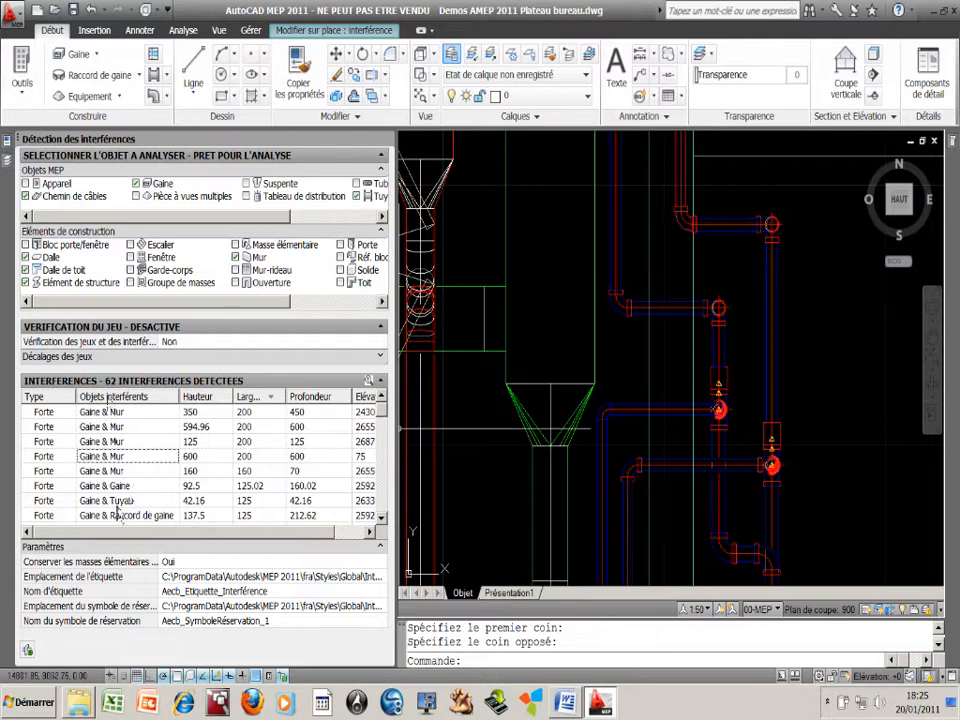
left_click(107, 500)
scroll(118, 505, "down", 1)
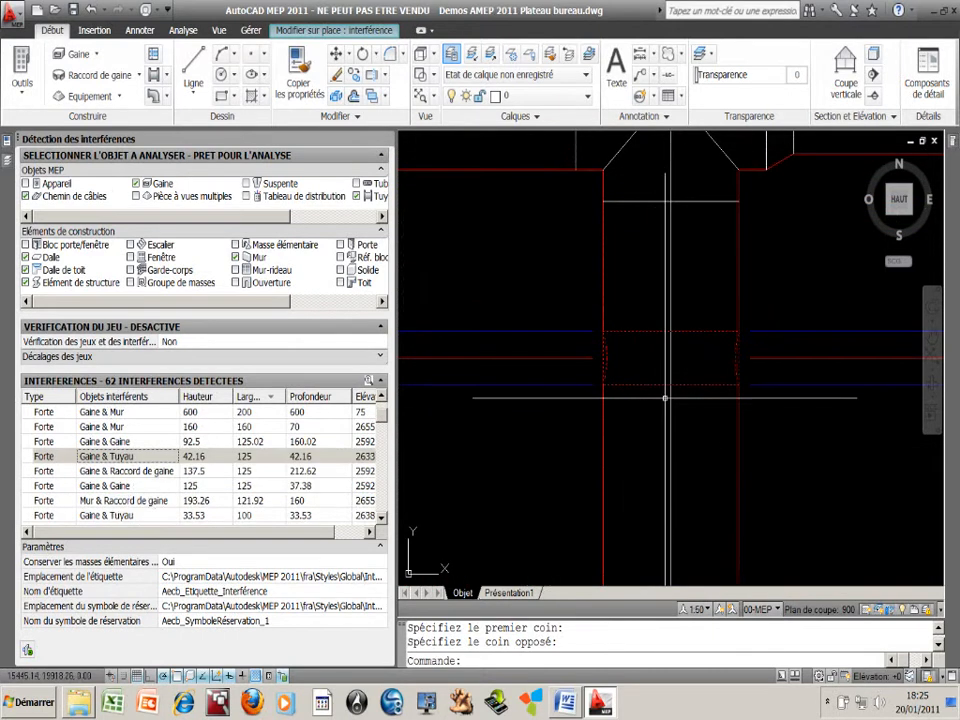
left_click(144, 459)
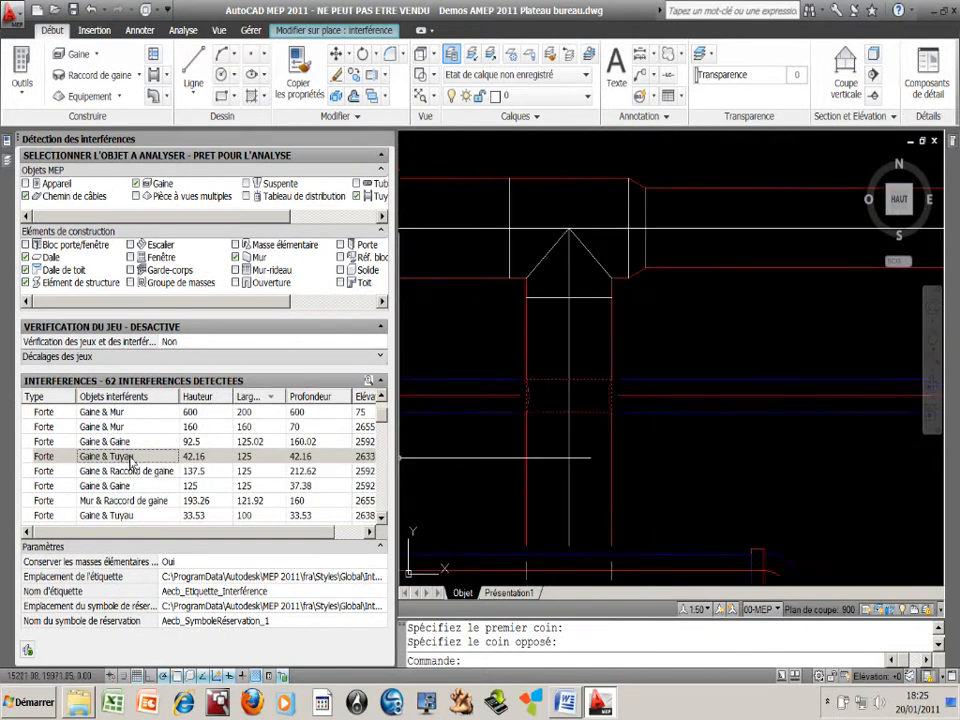
left_click(131, 460)
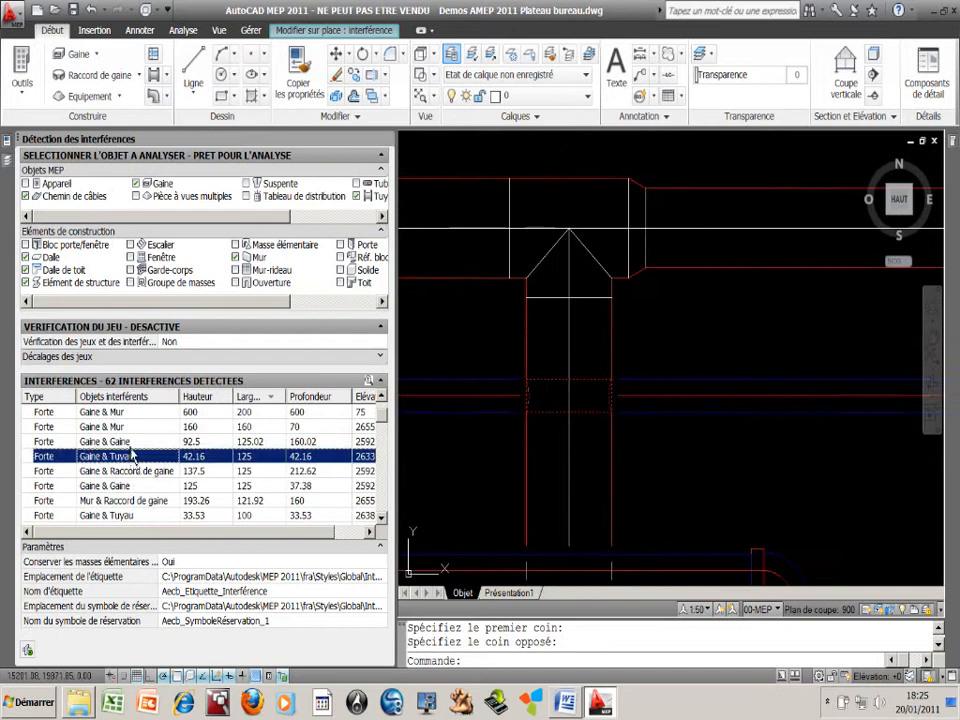
Delete the 125.02-wide Gaine & Gaine interference and the 125-wide Gaine & Tuyau and Gaine & Raccord de gaine interferences from the list
left_click(130, 446)
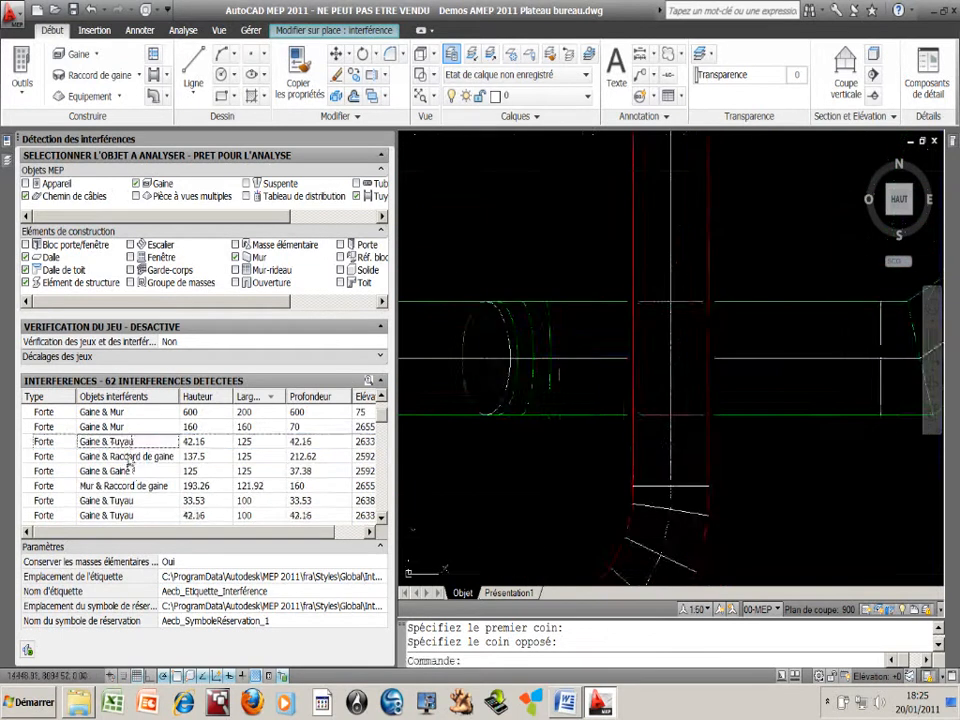
left_click(130, 443)
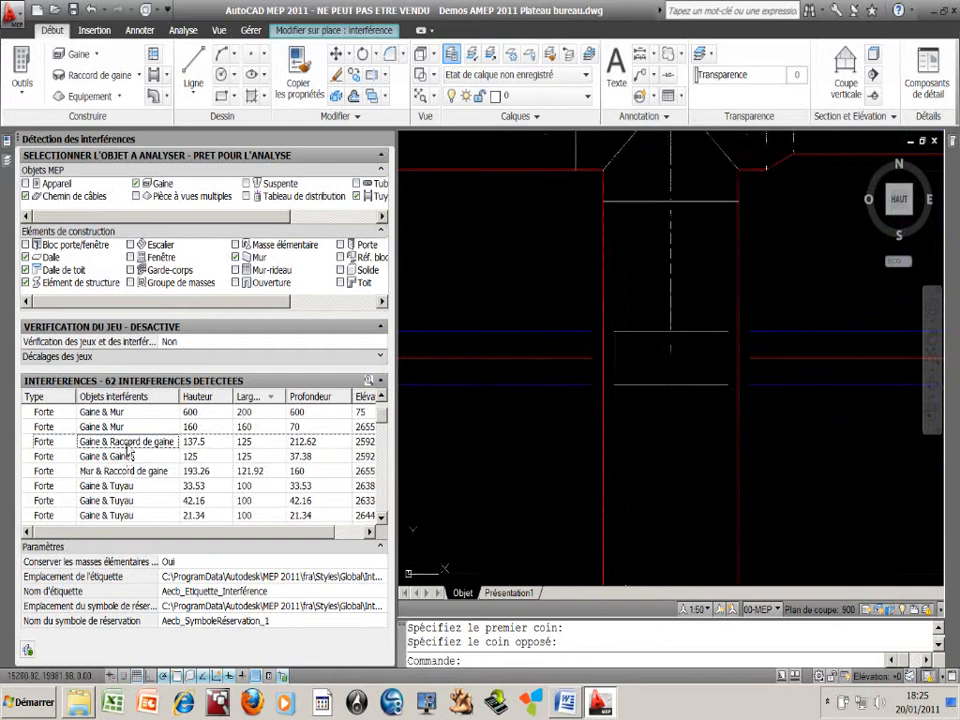
left_click(130, 442)
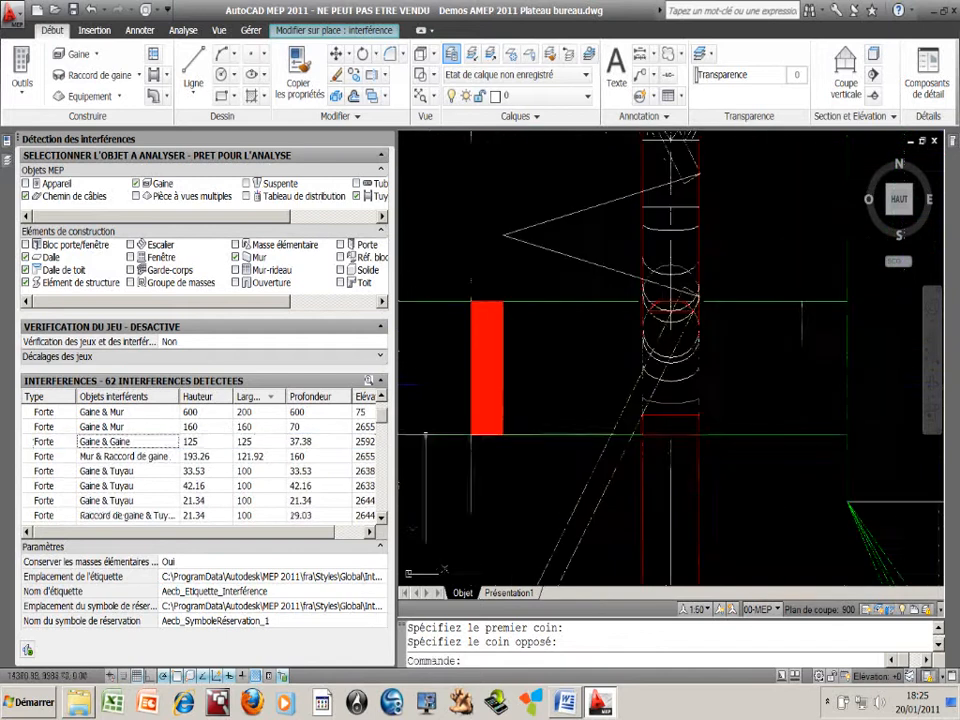
Sort the results by Objets interférents in ascending order and delete the three Gaine & Gaine interferences
mouse_move(383, 418)
left_mouse_down()
mouse_move(383, 481)
mouse_move(384, 412)
left_mouse_up()
left_click(133, 399)
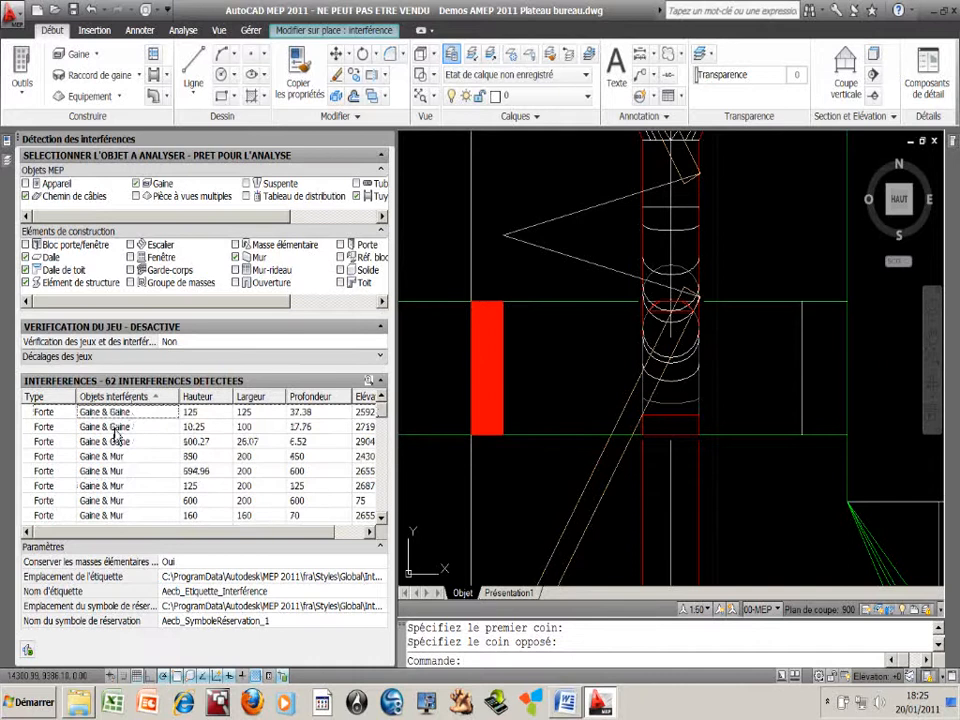
left_click(118, 441)
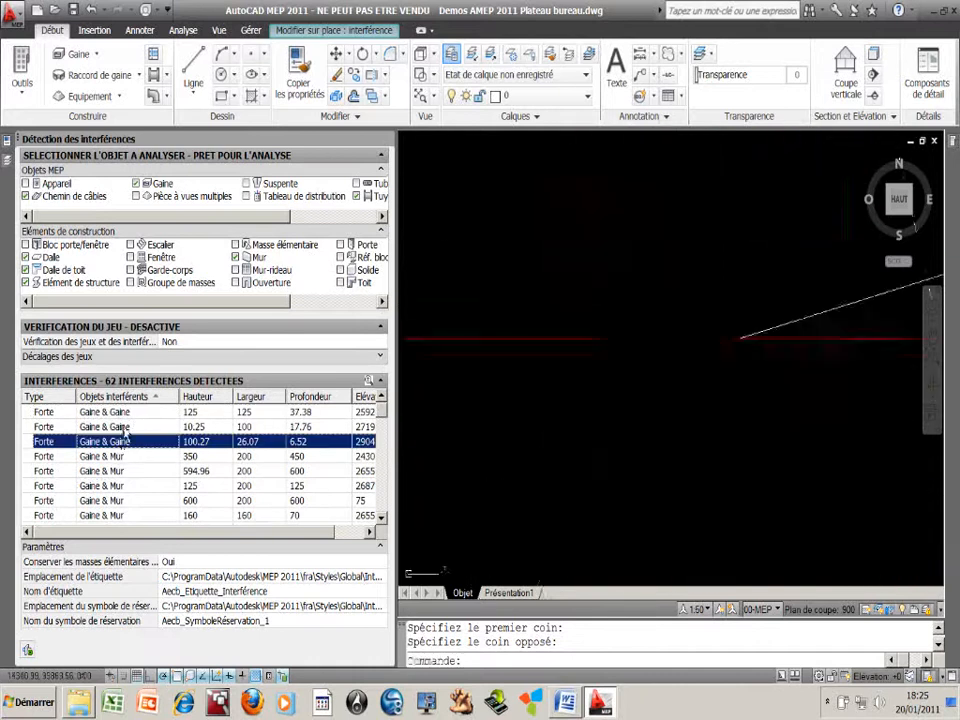
left_click(120, 413, "shift")
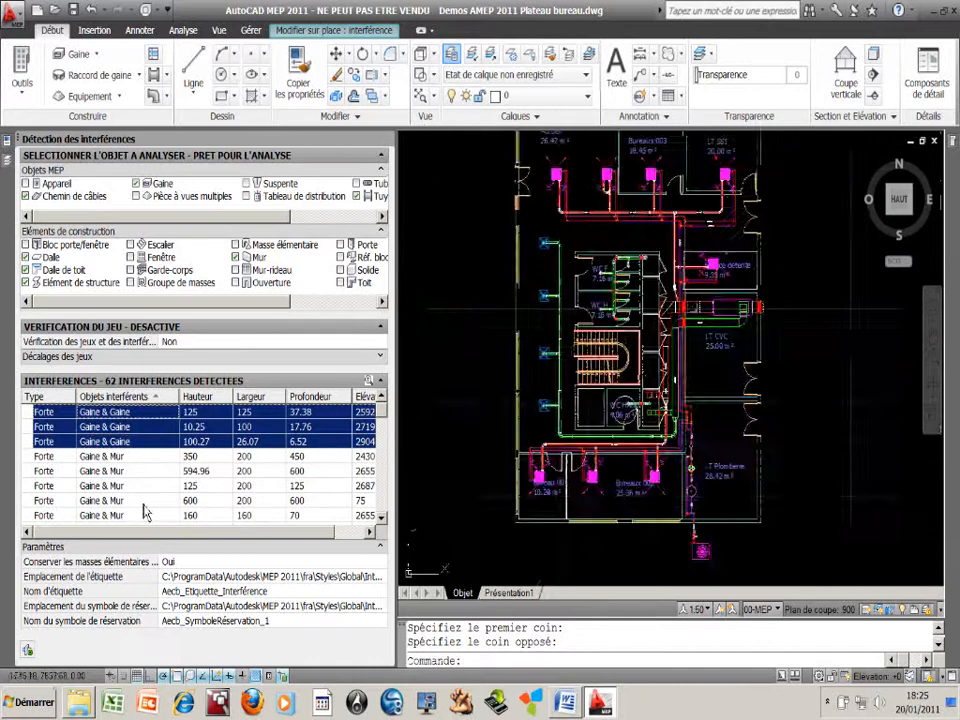
Delete all remaining interferences listed after the Gaine & Mur group, down to the Raccord de tuyauterie entries
scroll(144, 505, "down", 1)
left_click_drag(380, 412, 386, 517)
left_click(131, 474)
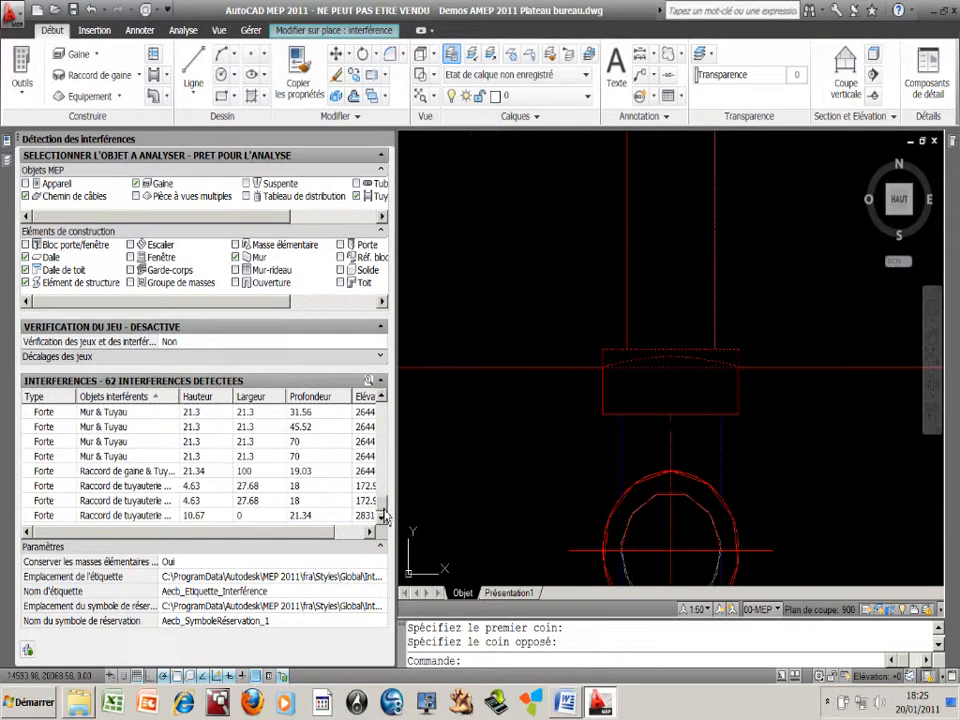
left_click(190, 515, "shift")
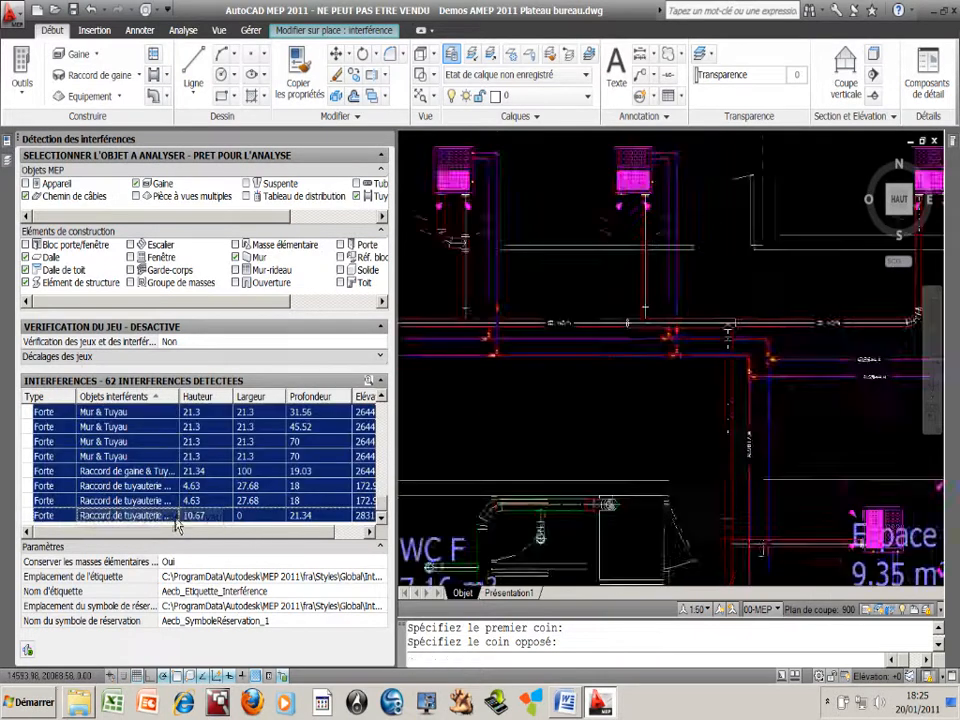
scroll(185, 508, "up", 3)
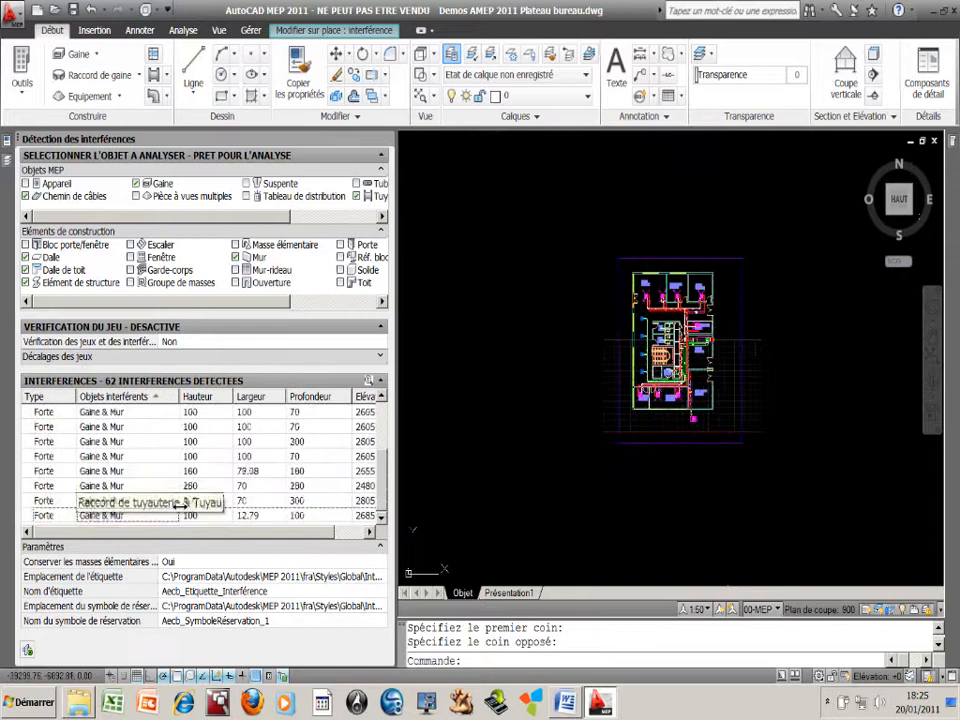
Insert a reservation symbol and a label on the first Gaine & Mur interference, the one with height 350
mouse_move(385, 476)
left_mouse_down()
mouse_move(381, 418)
mouse_move(382, 496)
left_mouse_up()
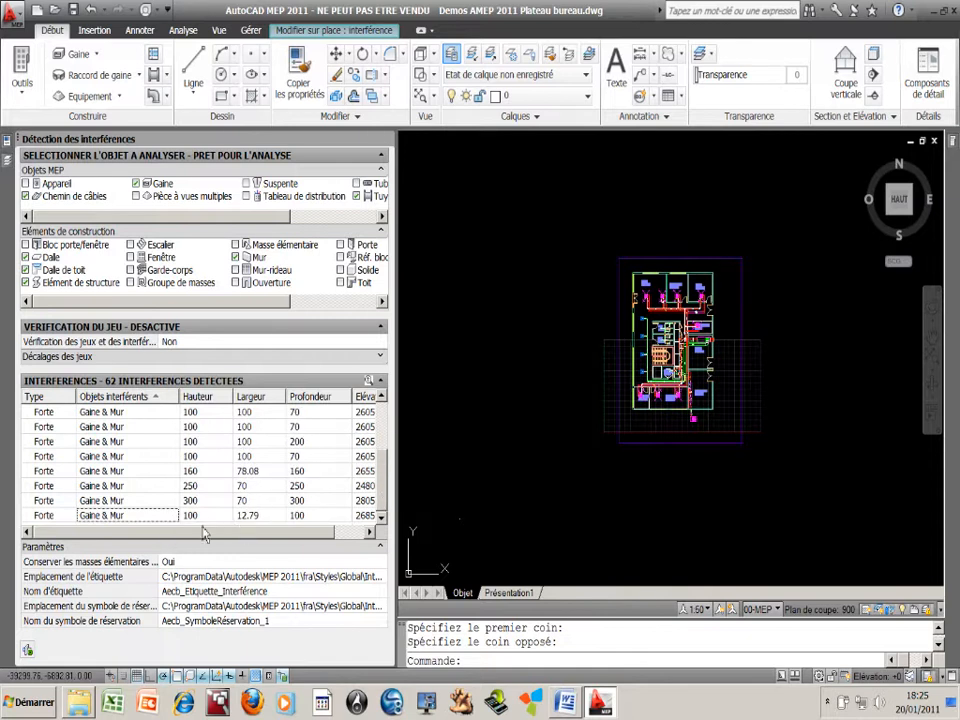
left_click_drag(382, 481, 381, 427)
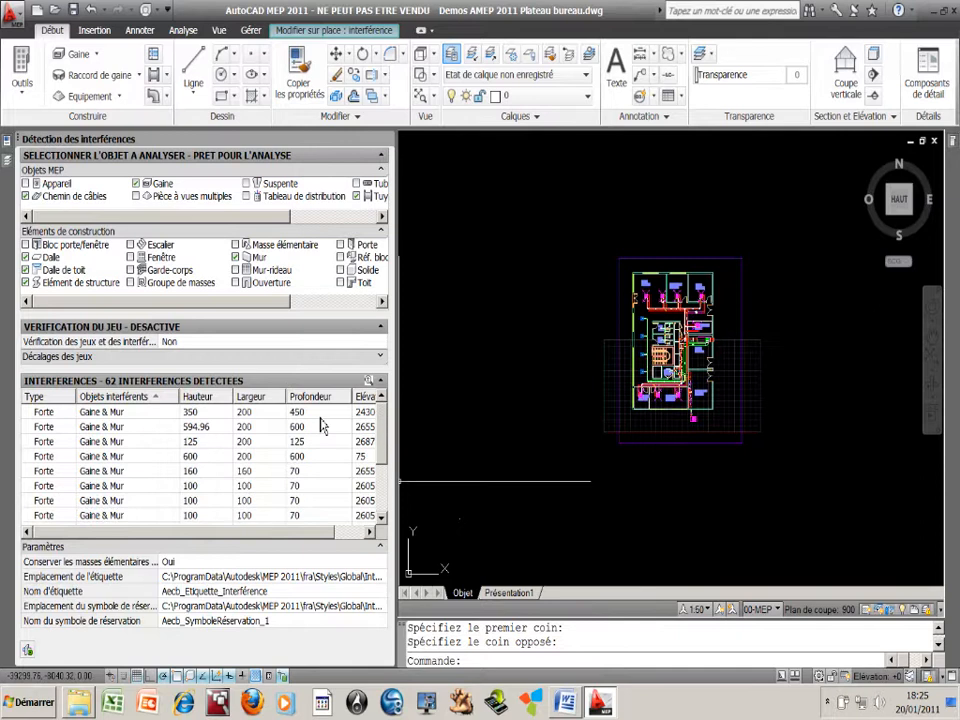
left_click(92, 415)
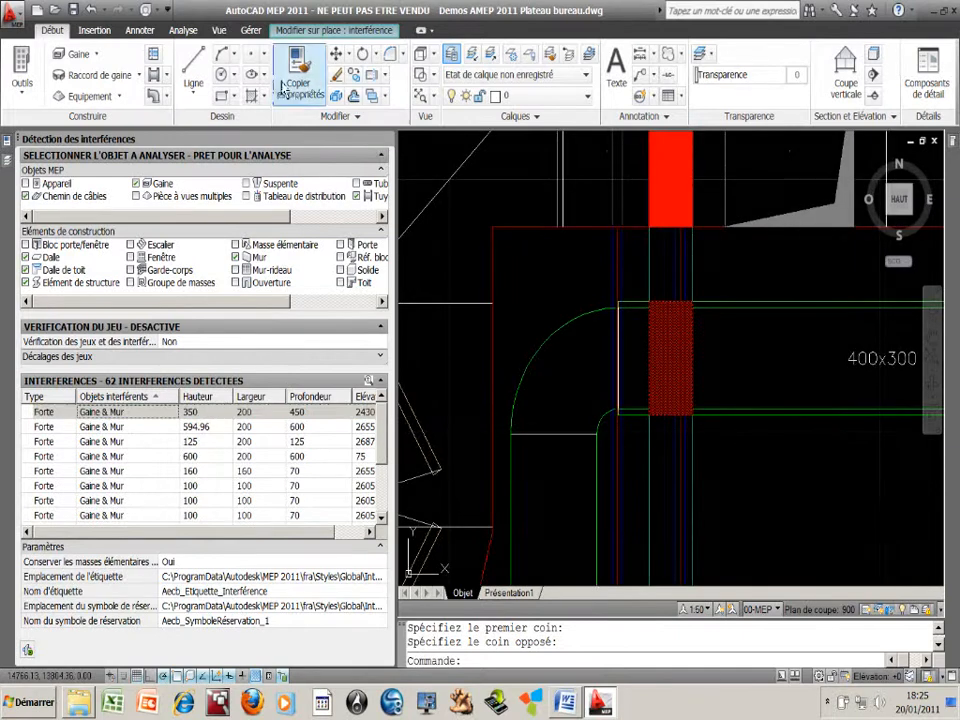
left_click(322, 30)
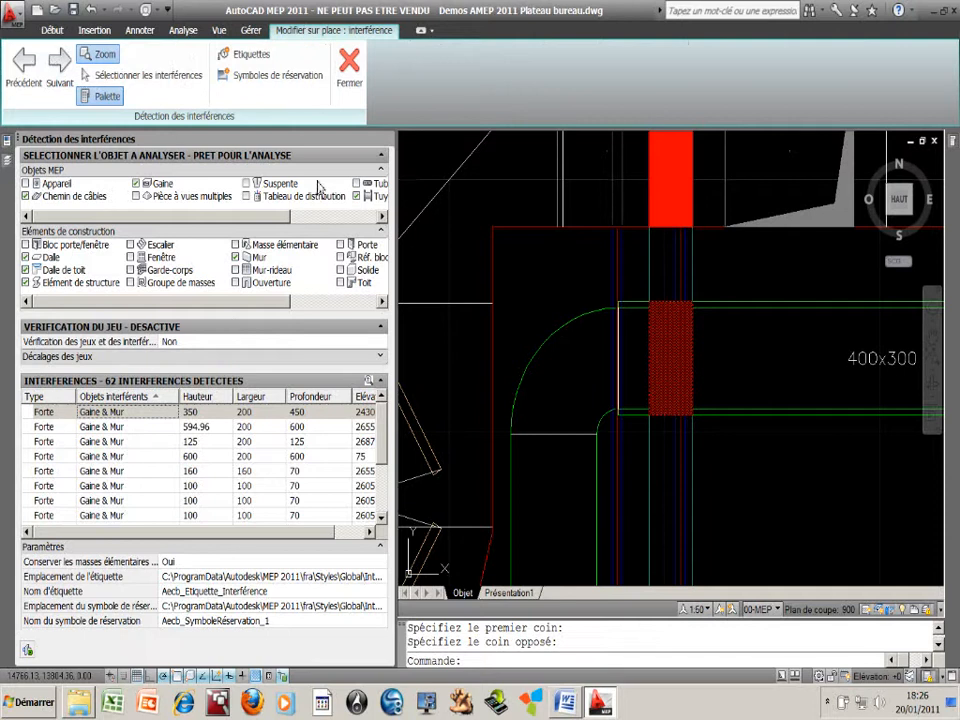
left_click(268, 88)
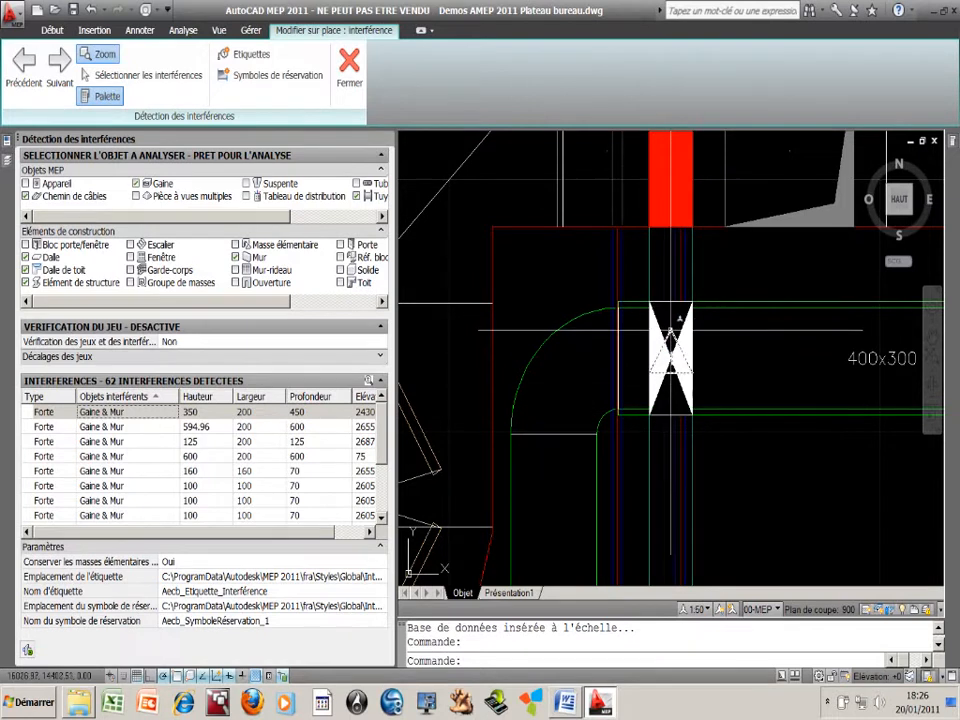
mouse_move(670, 329)
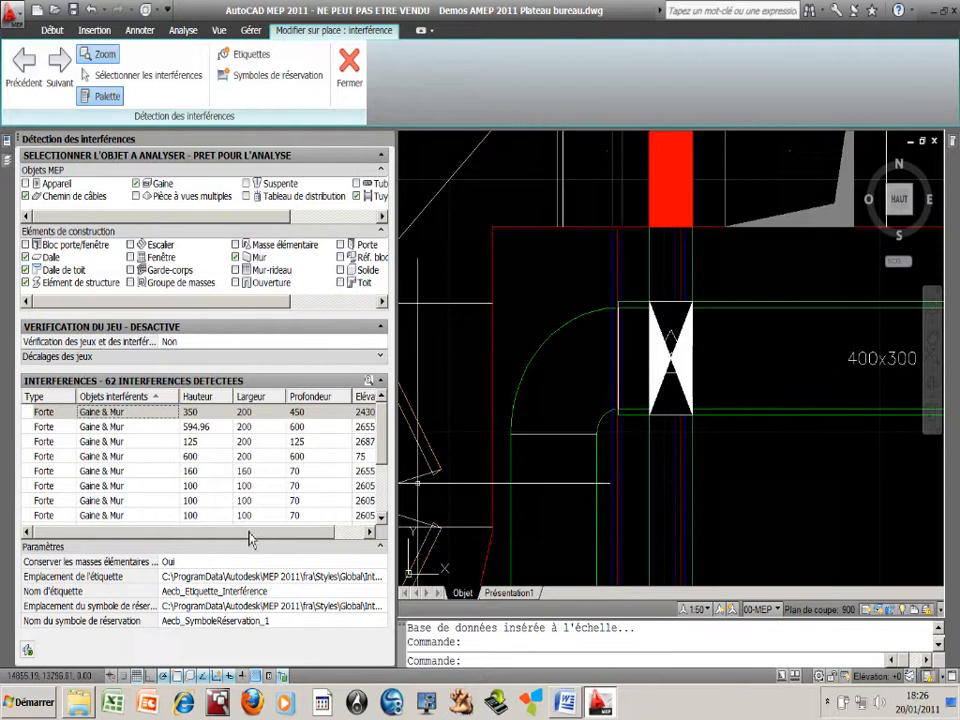
Insert a reservation symbol and a label on the second Gaine & Mur interference, with height 594.96
left_click(196, 428)
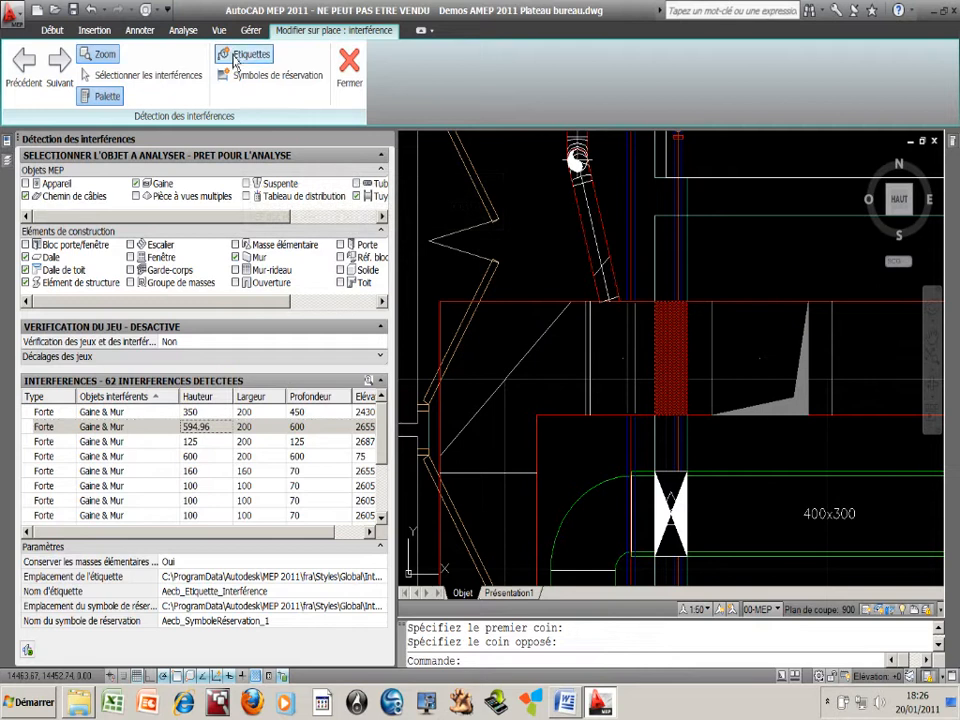
left_click(239, 80)
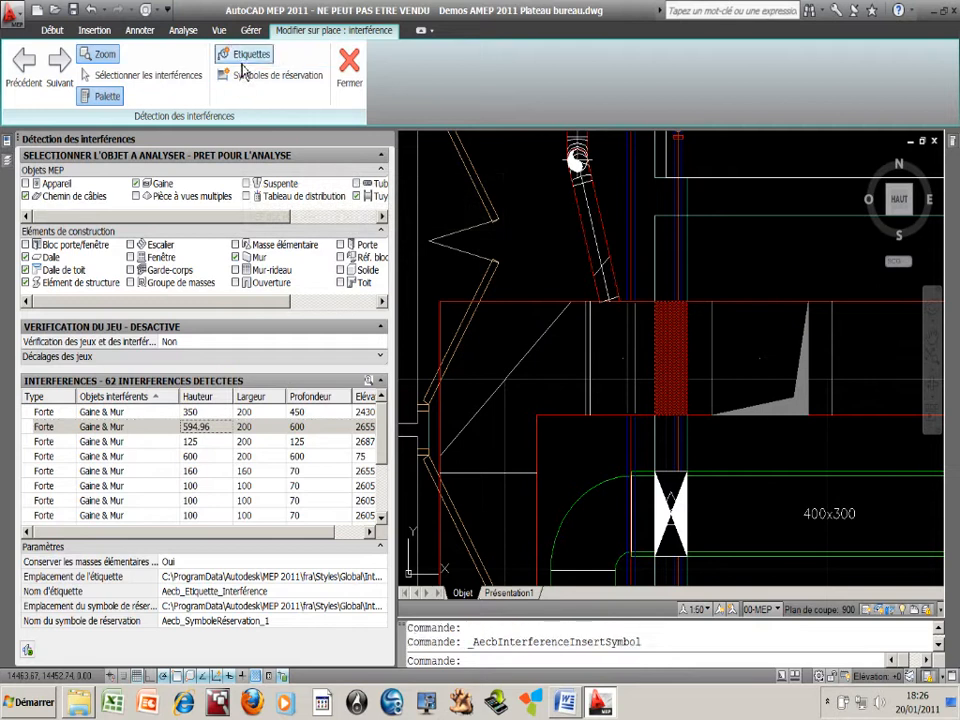
left_click(243, 58)
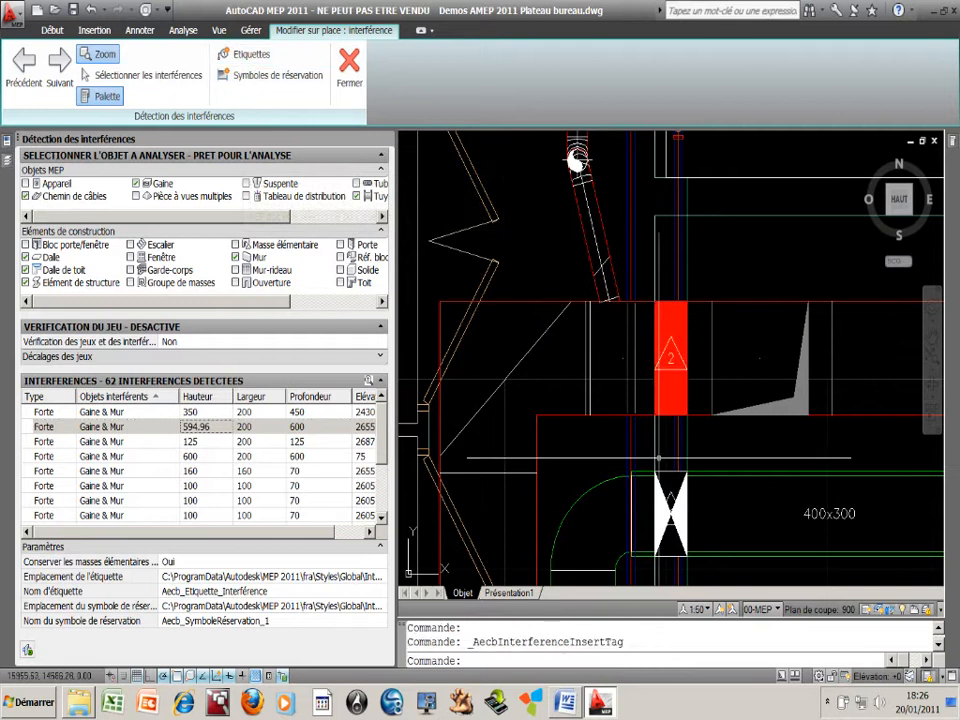
Insert reservation symbols and labels on all remaining Gaine & Mur interferences, from the third to the last in the list
left_click(190, 443)
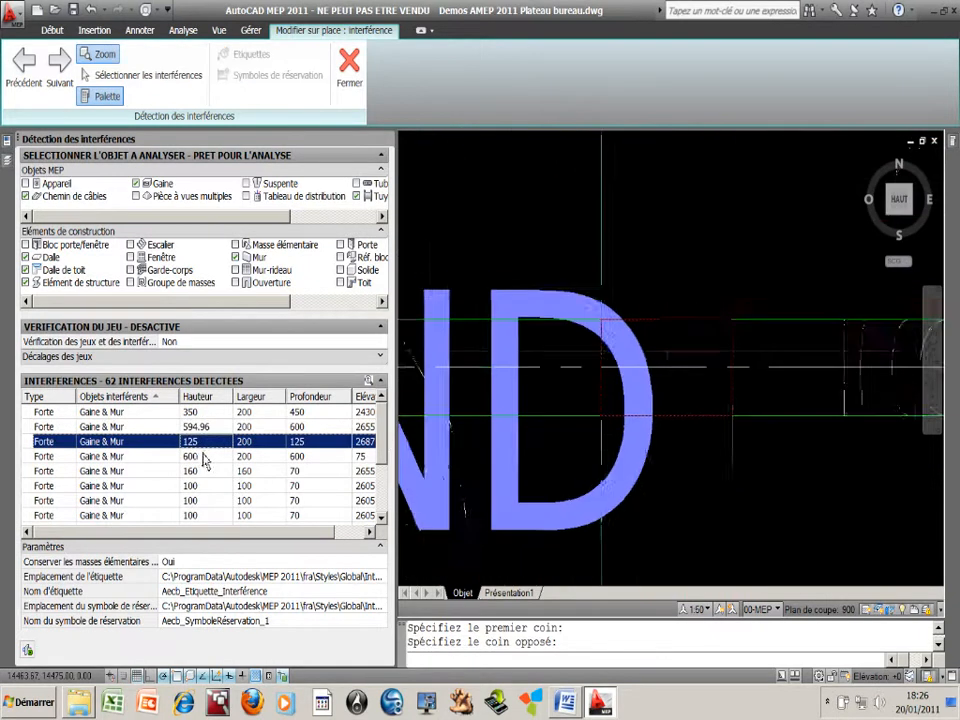
scroll(382, 483, "down", 2)
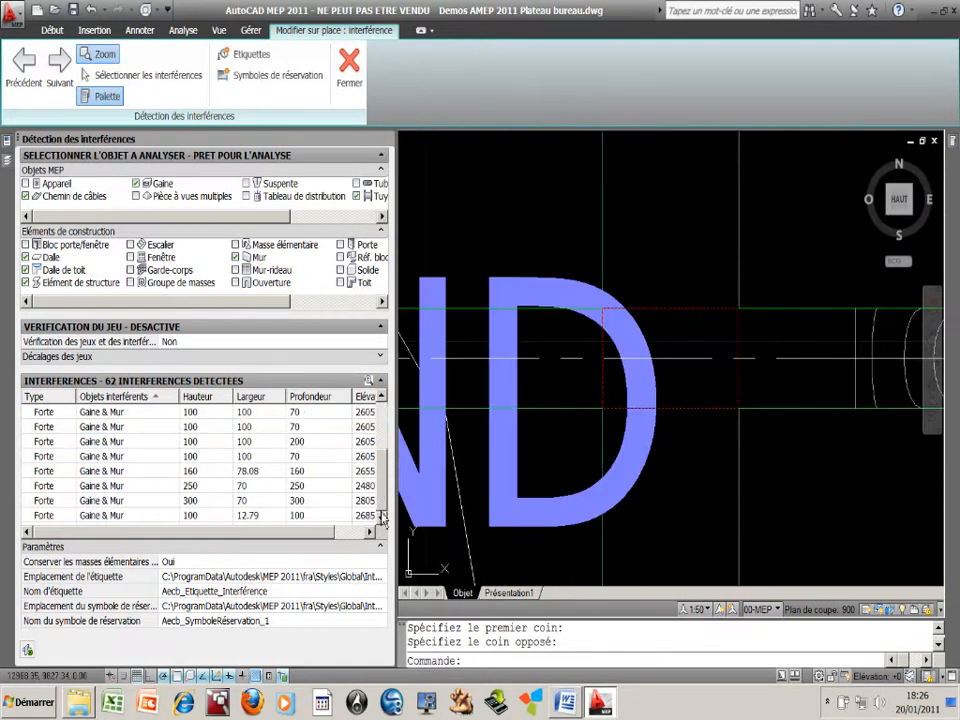
left_click(274, 516, "shift")
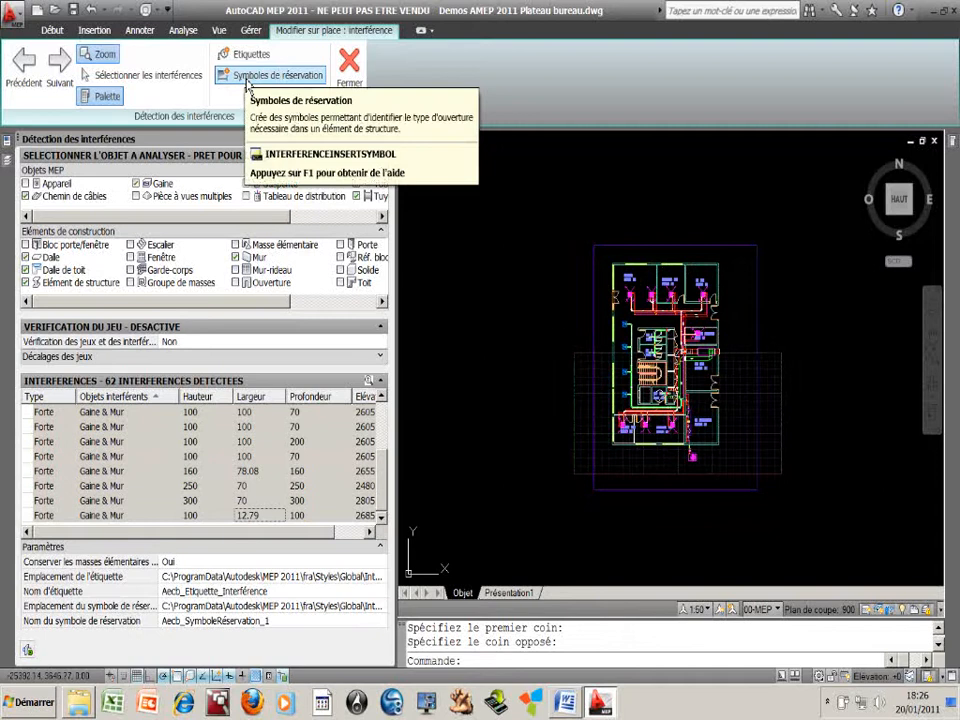
left_click(246, 78)
left_click(248, 54)
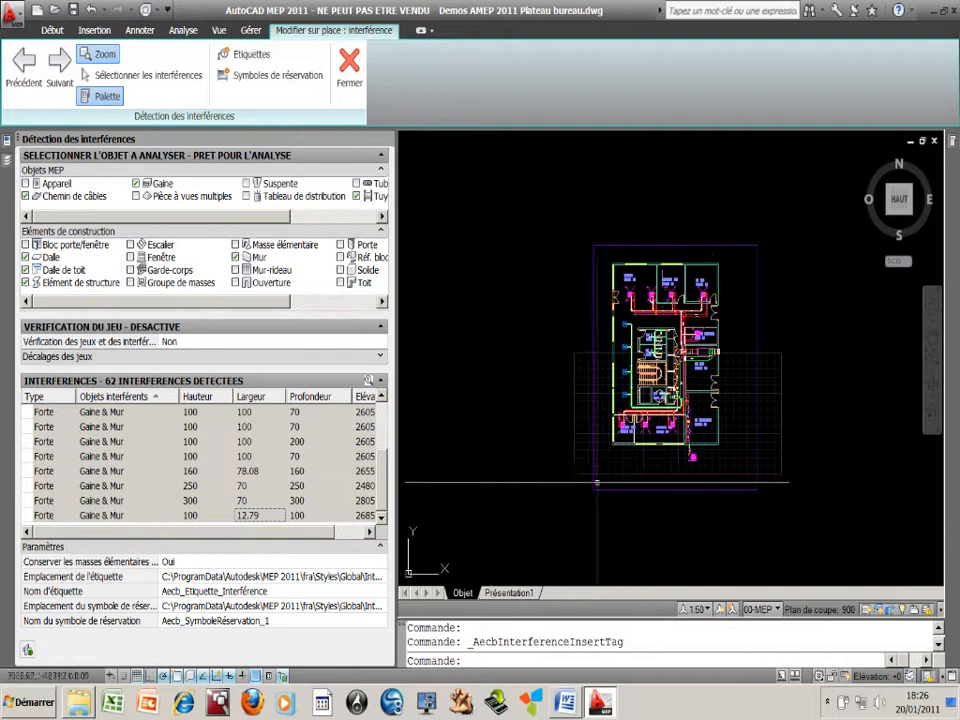
Examine the reservation symbols and labels where ducts cross walls, from LT CVC and the upper offices to WC HAND and Bureaux 002
scroll(680, 353, "up", 10)
scroll(699, 265, "up", 5)
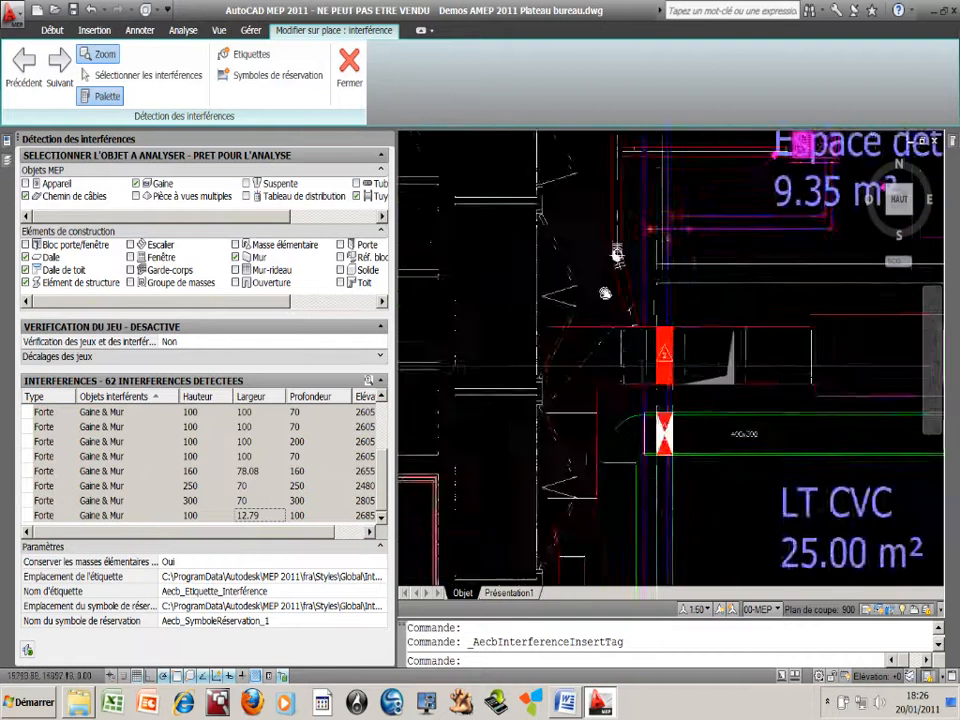
scroll(598, 172, "down", 5)
mouse_move(598, 172)
middle_mouse_down()
mouse_move(561, 392)
mouse_move(456, 392)
middle_mouse_up()
mouse_move(617, 397)
middle_mouse_down()
mouse_move(514, 313)
mouse_move(418, 205)
middle_mouse_up()
scroll(558, 345, "up", 5)
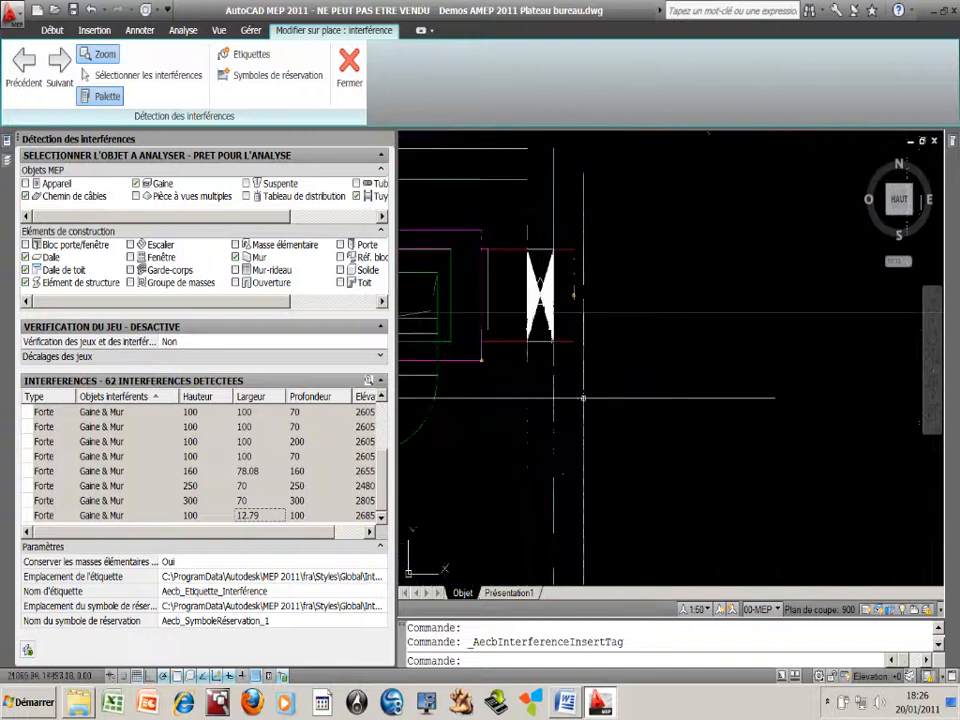
scroll(625, 388, "down", 5)
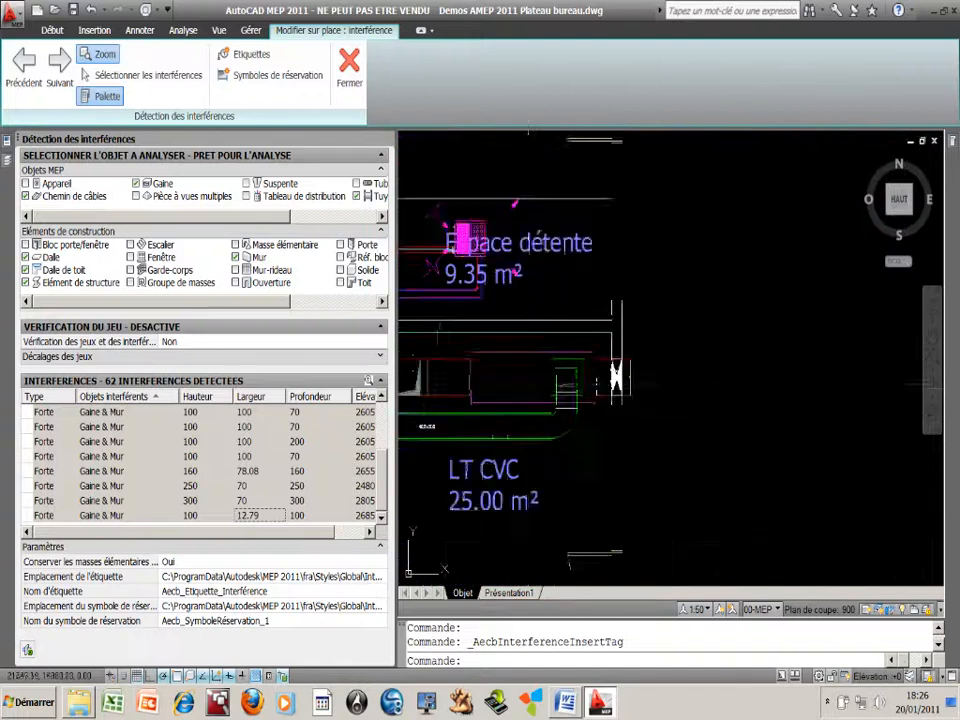
middle_click_drag(573, 247, 689, 397)
mouse_move(464, 259)
middle_mouse_down()
mouse_move(552, 332)
mouse_move(691, 390)
middle_mouse_up()
middle_click_drag(579, 355, 692, 311)
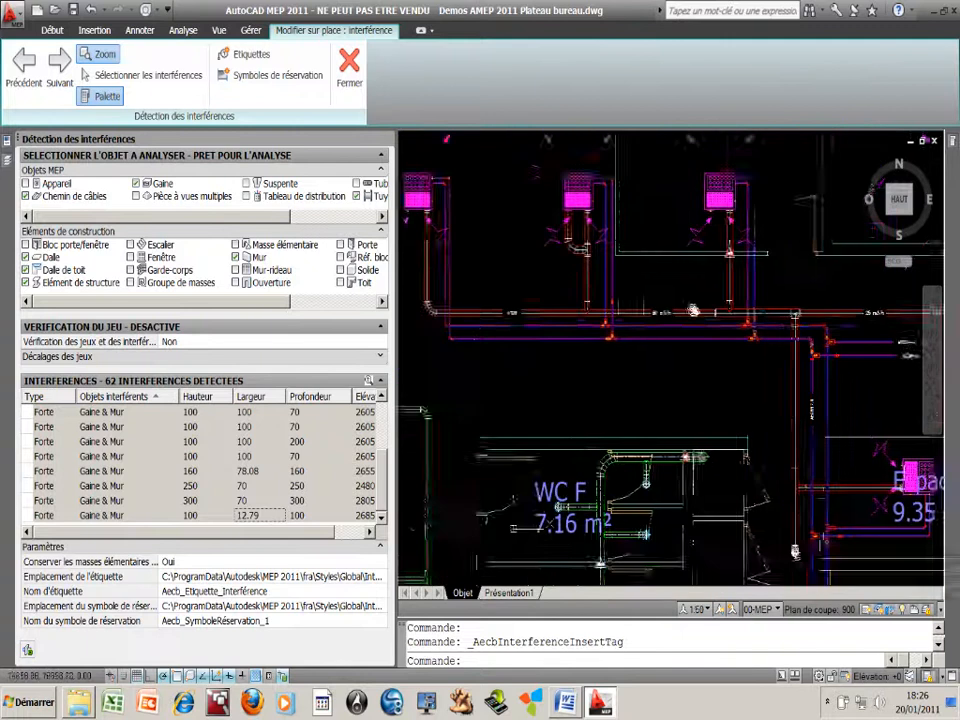
middle_click_drag(549, 416, 688, 349)
middle_click_drag(608, 345, 559, 266)
mouse_move(597, 485)
middle_mouse_down()
mouse_move(532, 281)
mouse_move(444, 125)
middle_mouse_up()
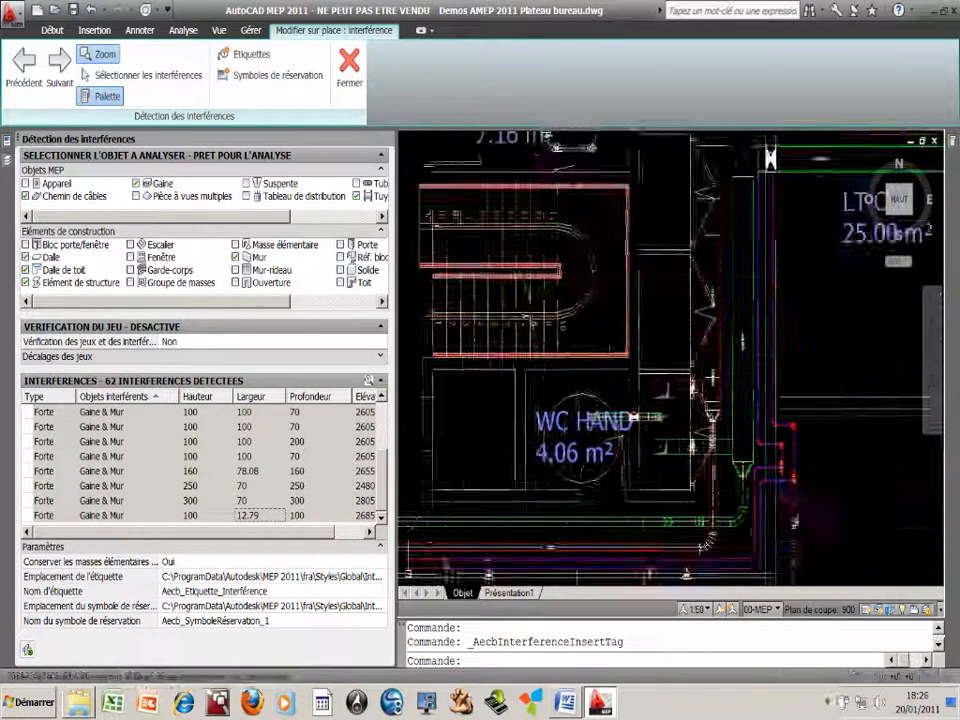
mouse_move(665, 462)
middle_mouse_down()
mouse_move(669, 319)
mouse_move(701, 265)
middle_mouse_up()
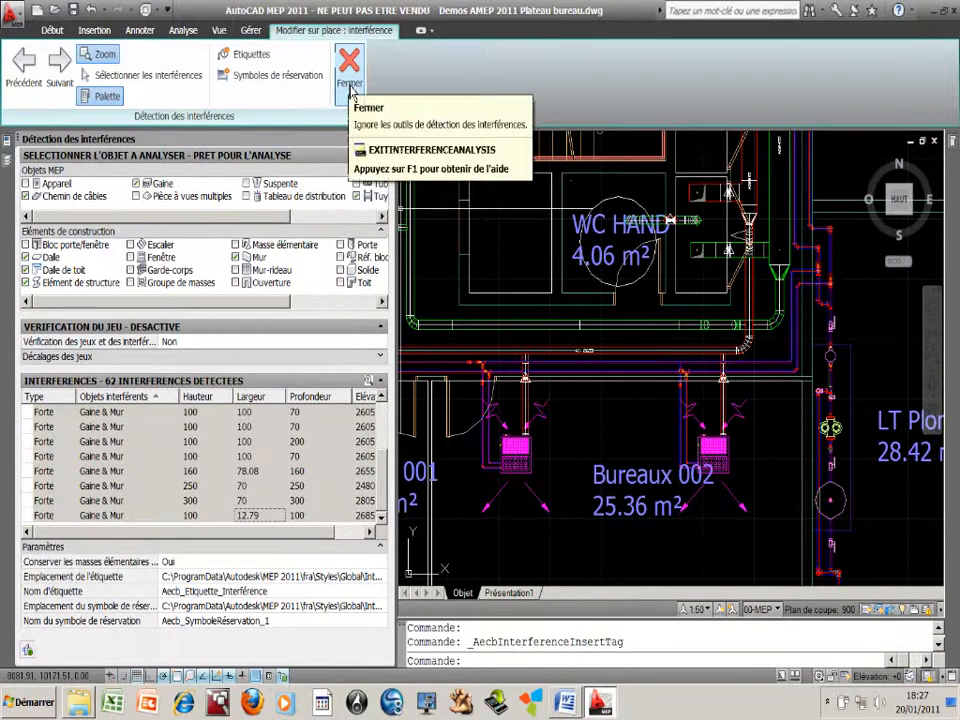
Close the interference detection tools and display the whole floor plan
left_click(349, 85)
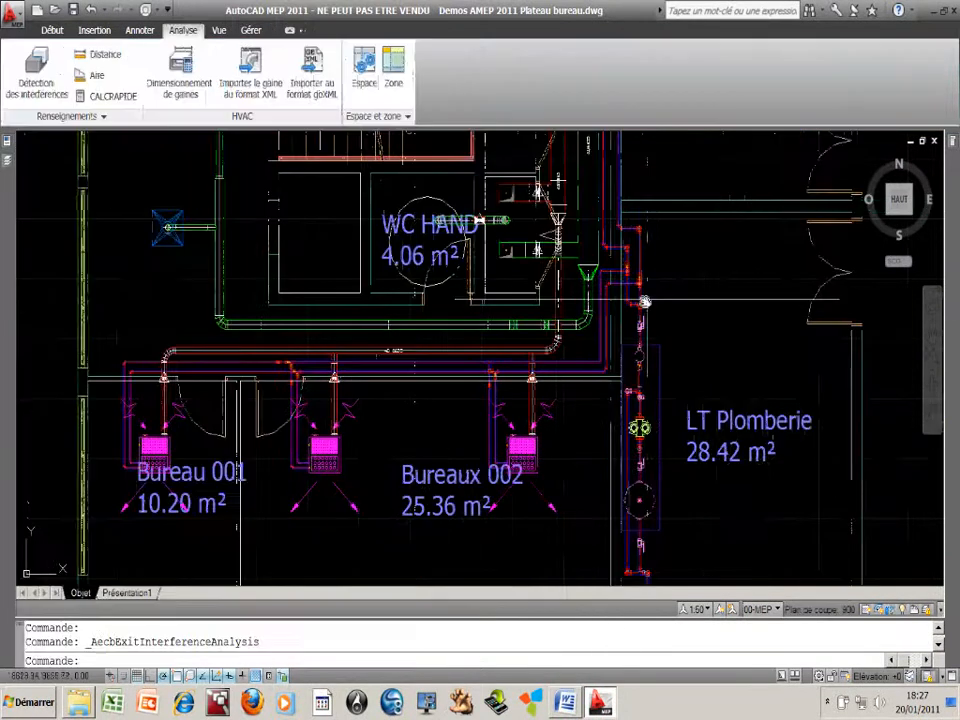
scroll(651, 339, "down", 2)
middle_click_drag(651, 339, 496, 472)
mouse_move(505, 250)
middle_mouse_down()
mouse_move(427, 350)
mouse_move(395, 369)
middle_mouse_up()
scroll(422, 354, "down", 2)
scroll(395, 369, "down", 2)
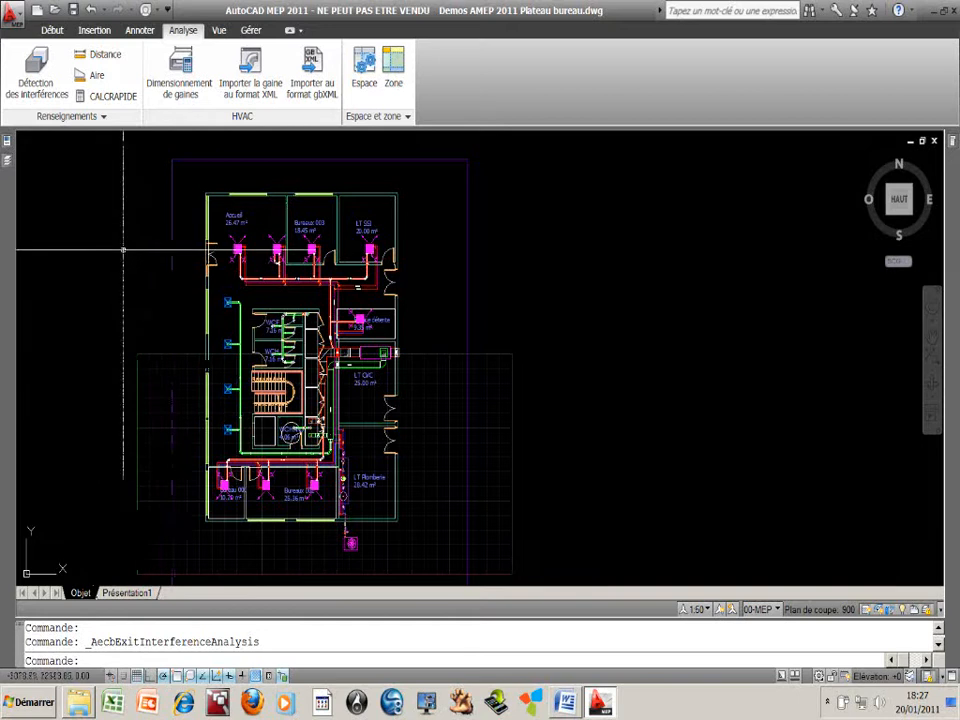
Start a duct quantity schedule and set its style to ARES MEPClash
left_click(143, 31)
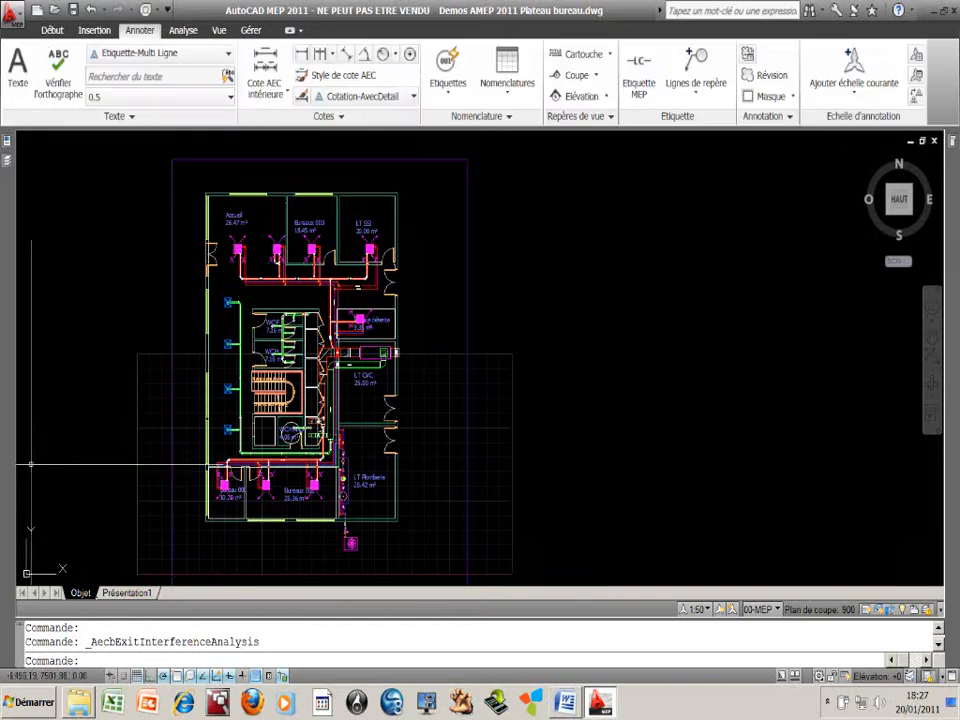
left_click(506, 72)
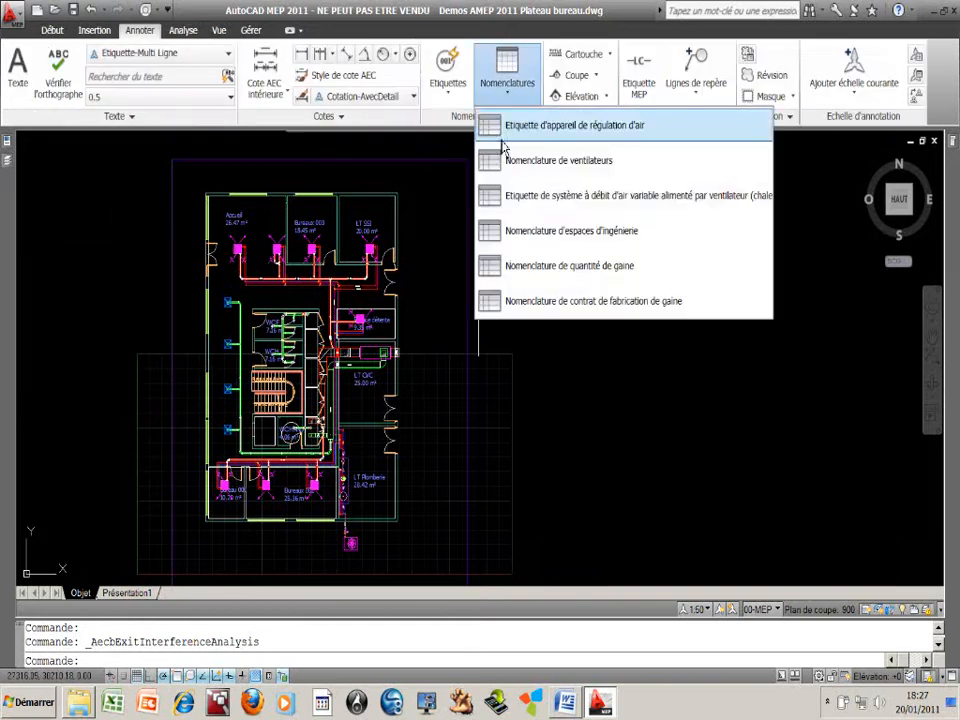
left_click(608, 268)
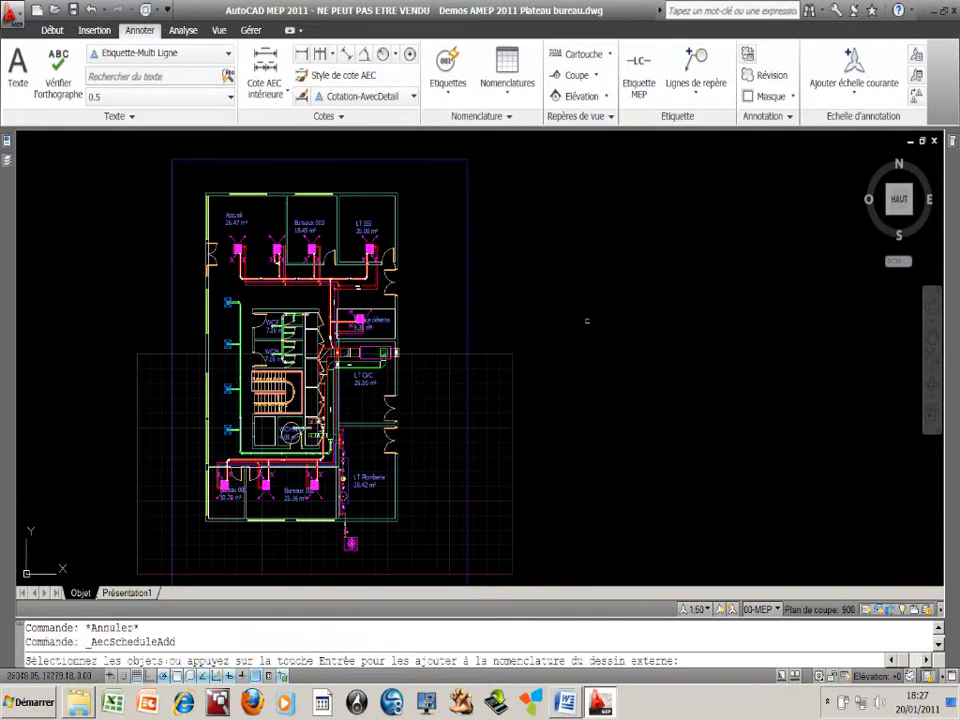
mouse_move(16, 148)
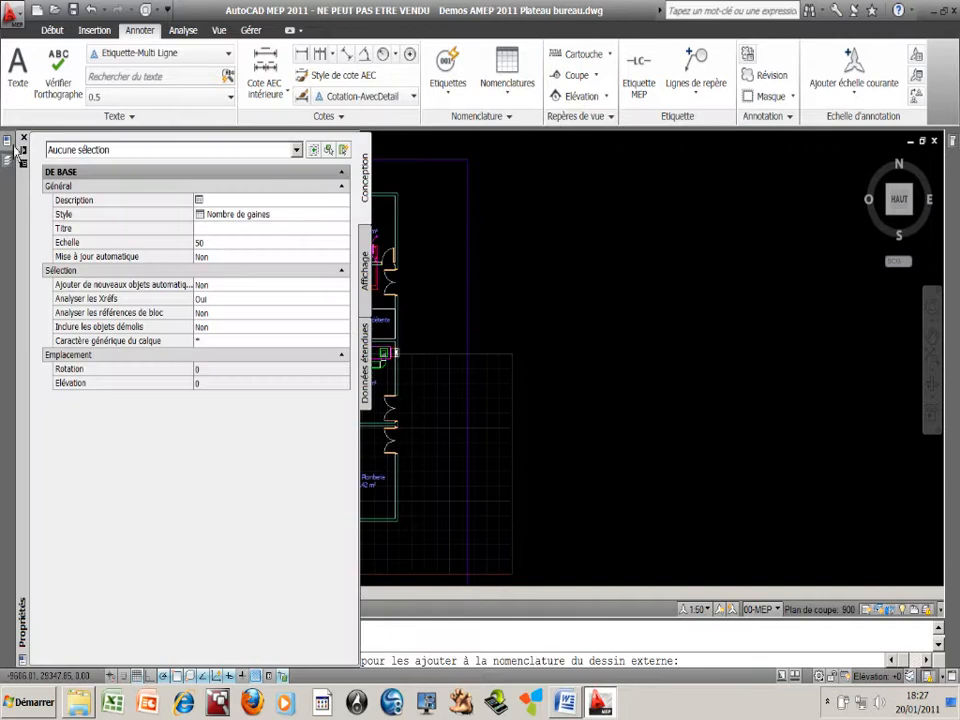
left_click(343, 214)
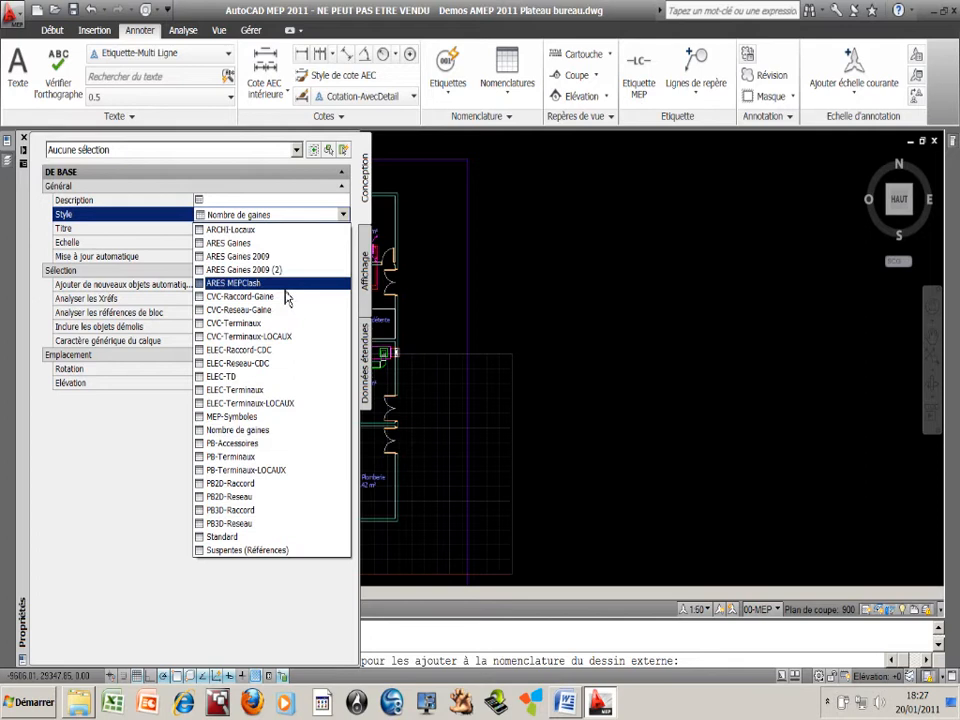
left_click(285, 287)
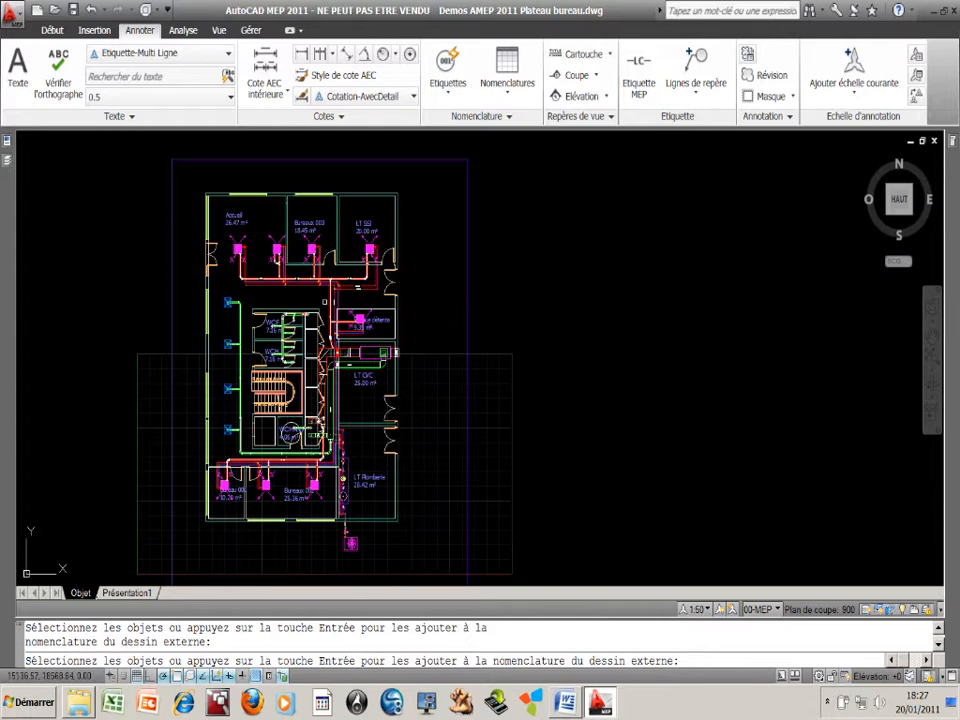
Select the reservation objects across the whole floor plan as the contents of the schedule
left_click(187, 185)
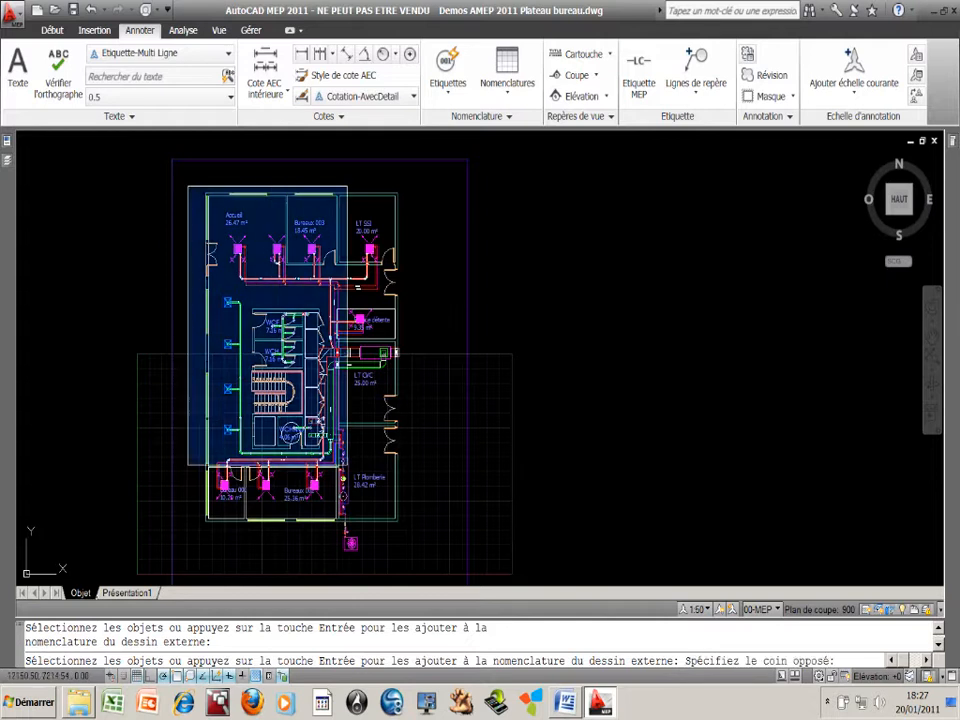
left_click(425, 561)
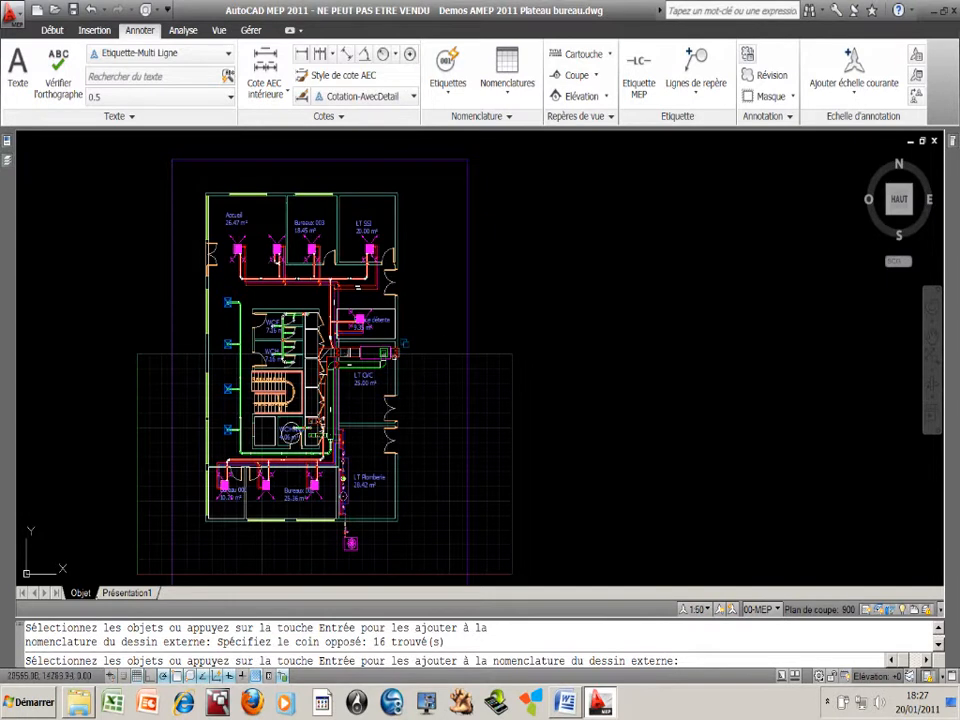
scroll(404, 343, "up", 10)
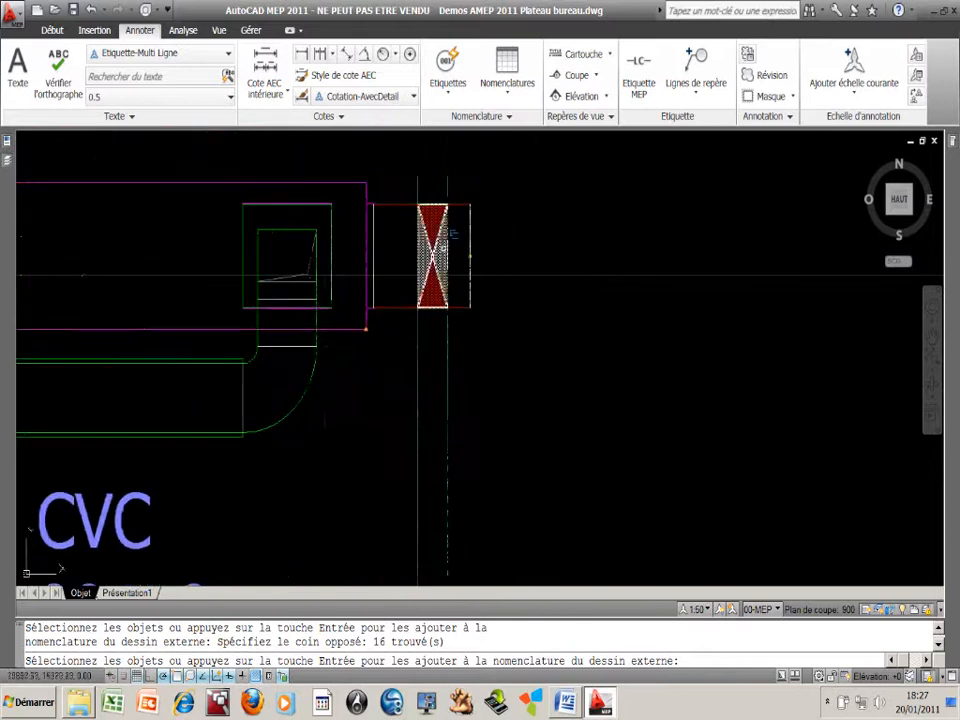
scroll(408, 340, "down", 4)
middle_click_drag(319, 306, 394, 289)
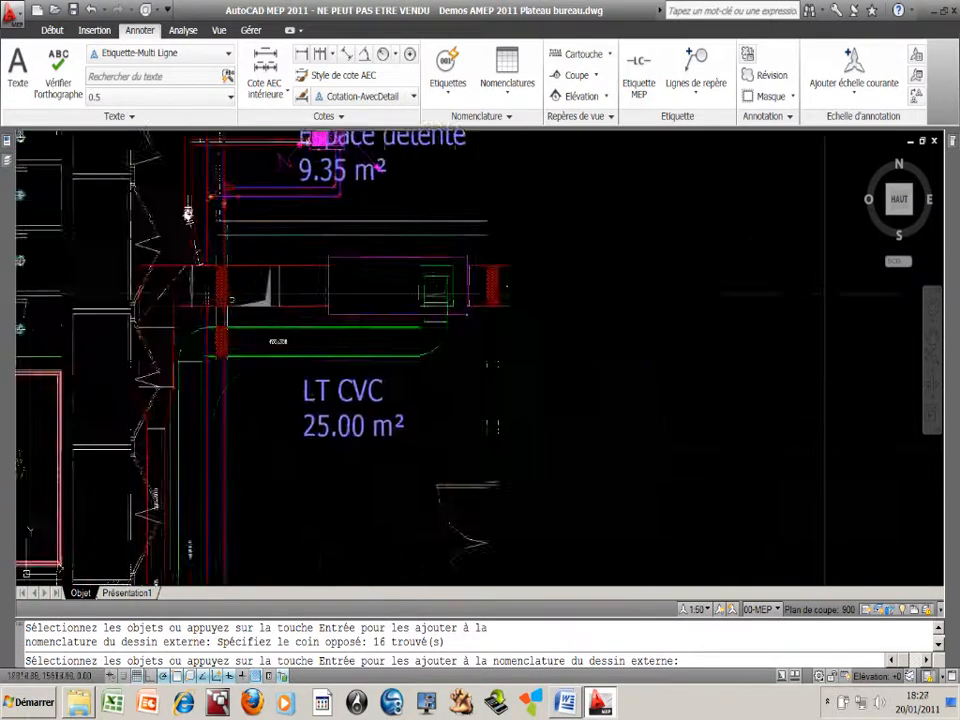
scroll(229, 307, "up", 3)
mouse_move(231, 324)
middle_mouse_down()
mouse_move(293, 326)
mouse_move(313, 311)
middle_mouse_up()
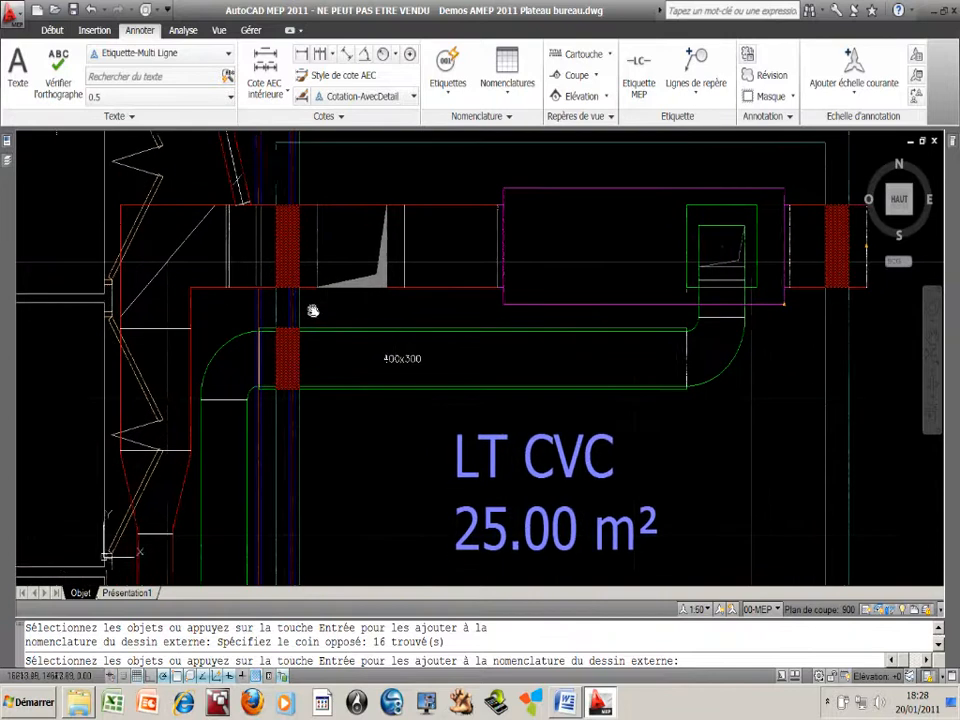
scroll(314, 318, "down", 8)
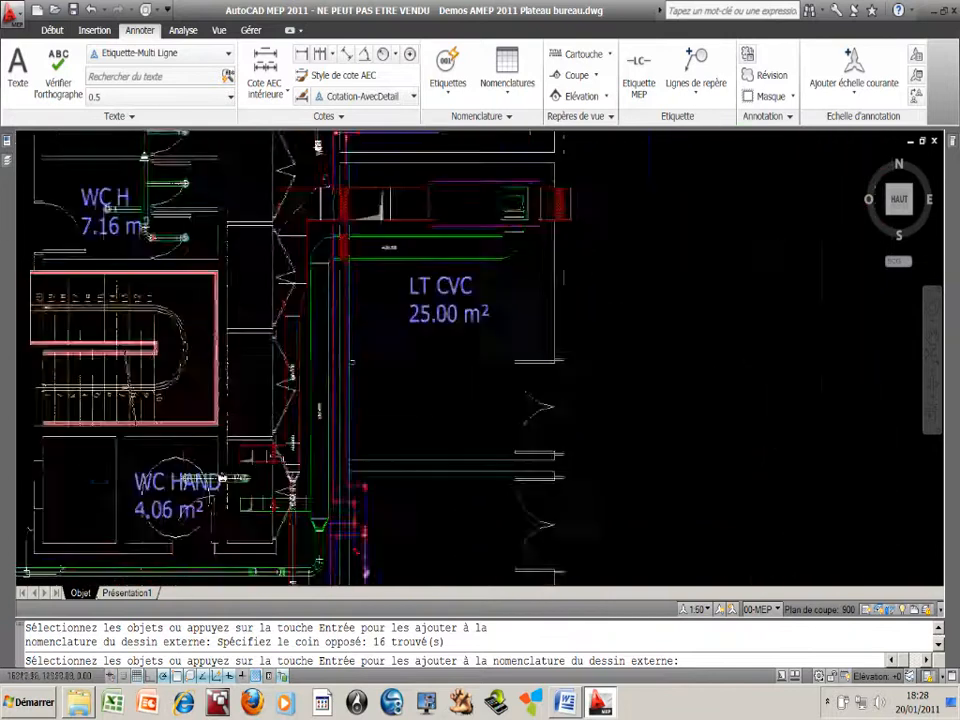
middle_click_drag(410, 386, 363, 342)
key("Return")
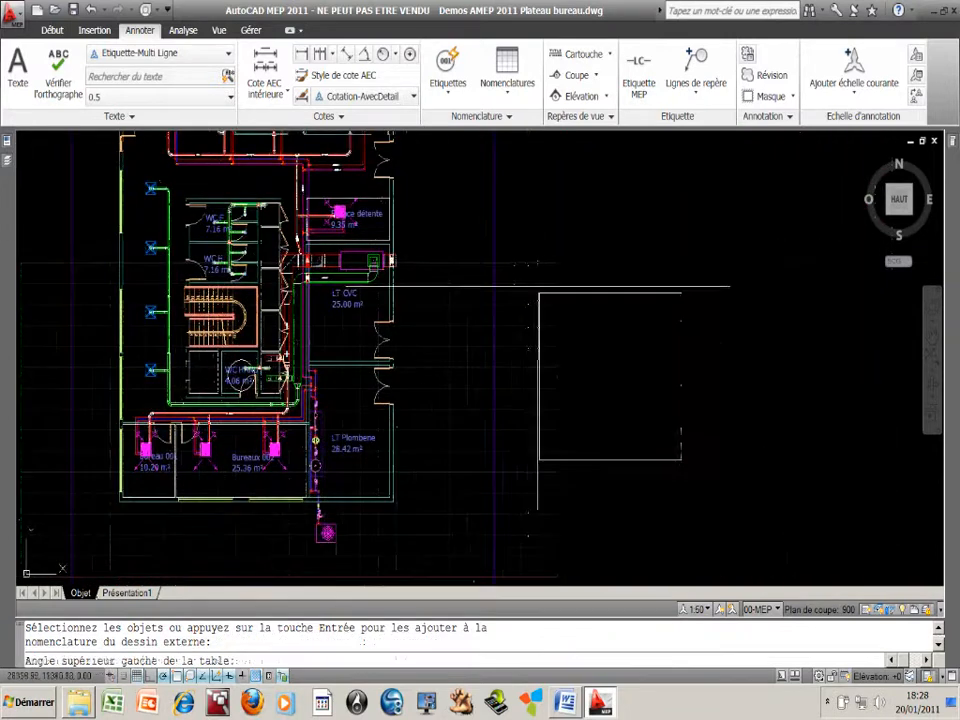
Place the schedule table in the empty area east of the floor plan
middle_click_drag(519, 168, 447, 250)
left_click(446, 175)
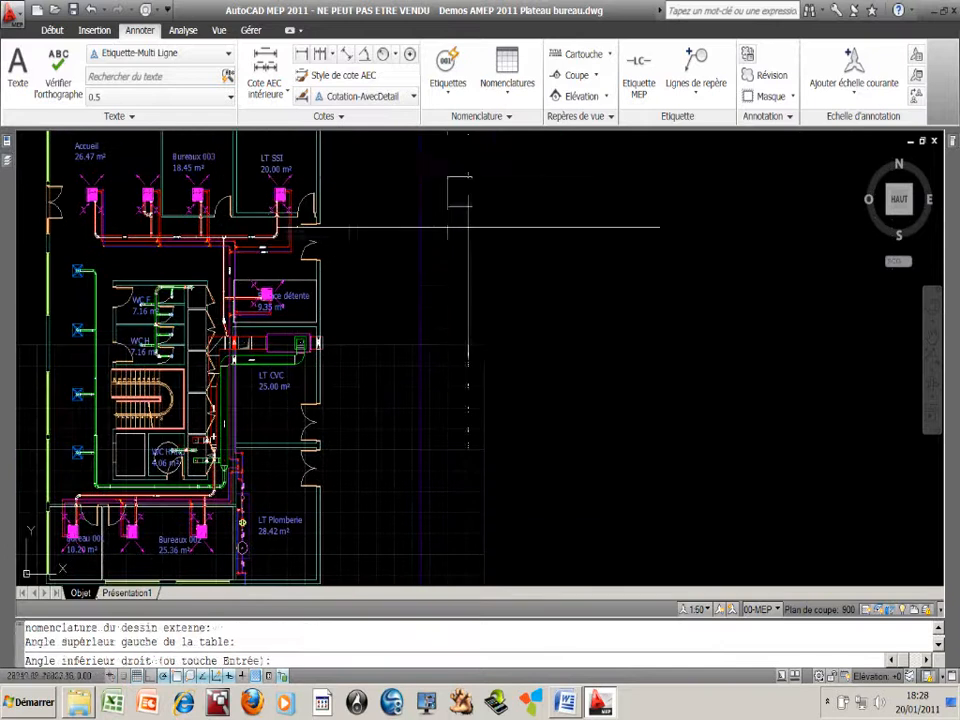
left_click(513, 334)
middle_click_drag(513, 336, 440, 401)
scroll(430, 321, "up", 2)
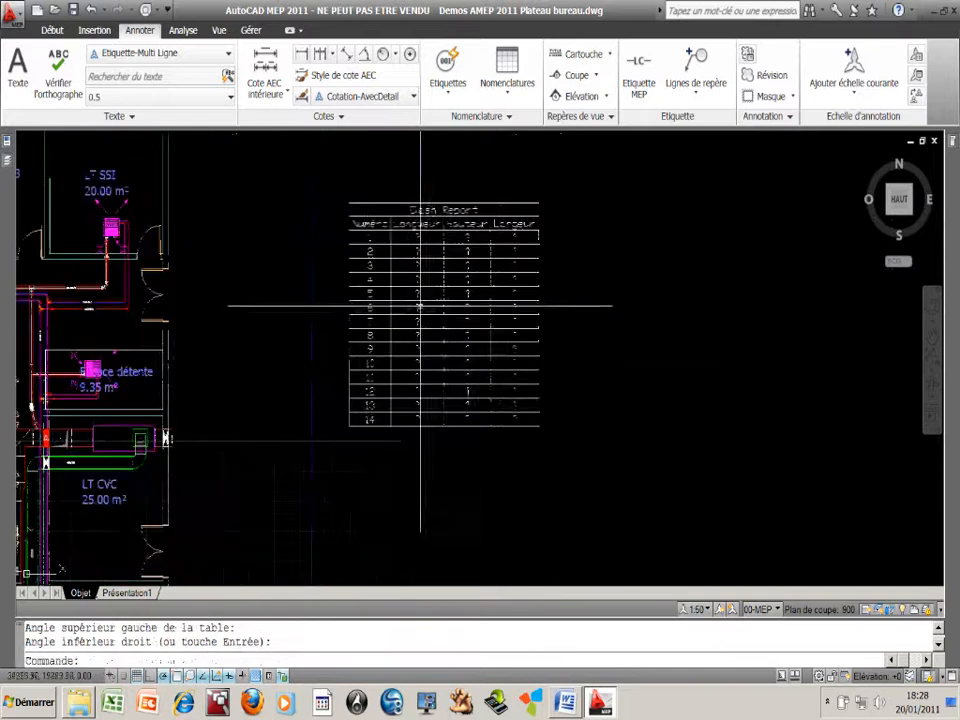
scroll(493, 347, "down", 4)
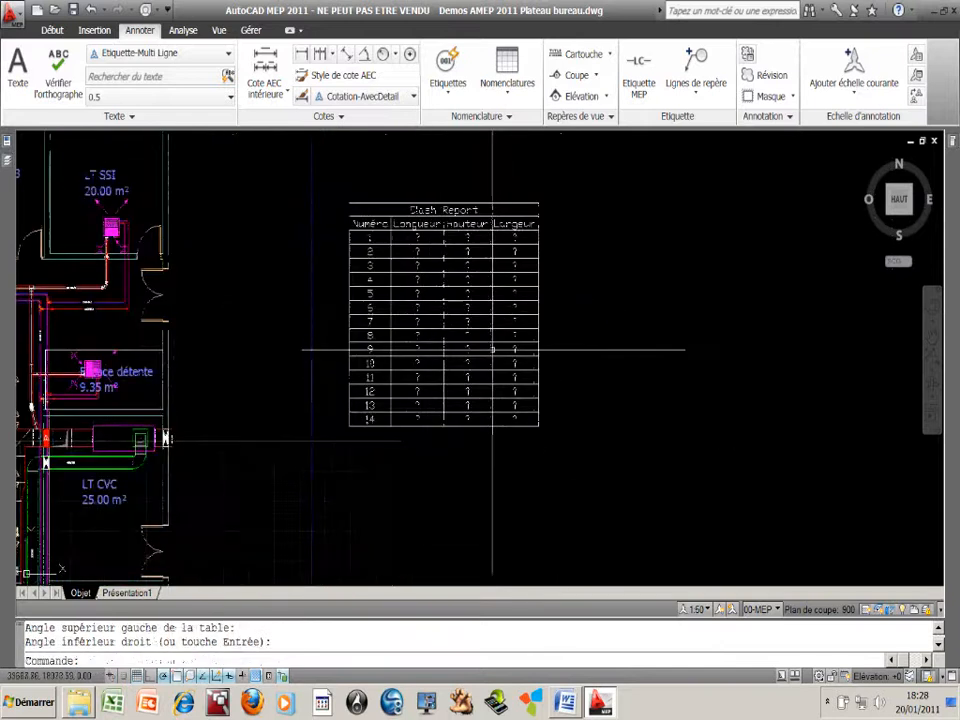
Add all property sets to the objects listed in the Clash Report table
left_click(415, 385)
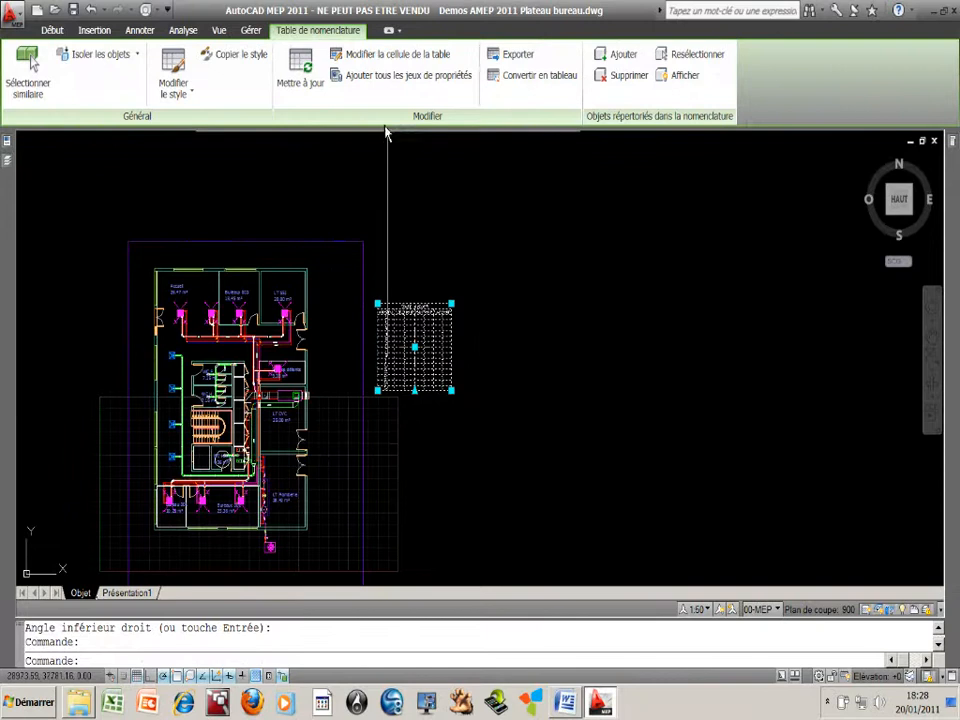
left_click(380, 82)
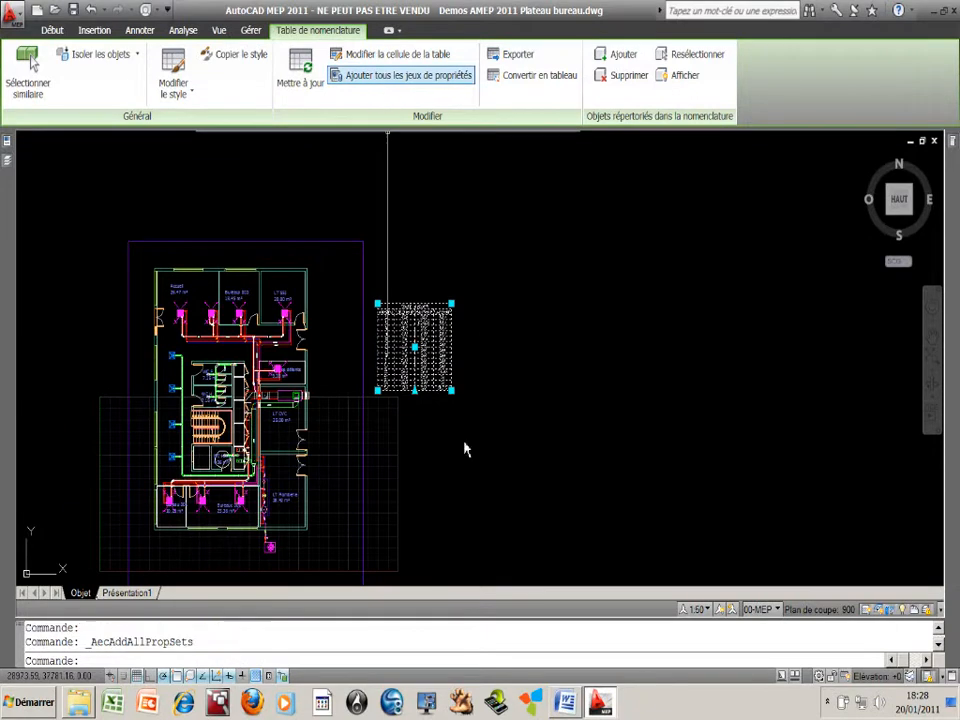
key("Escape")
scroll(461, 416, "up", 6)
key("Escape")
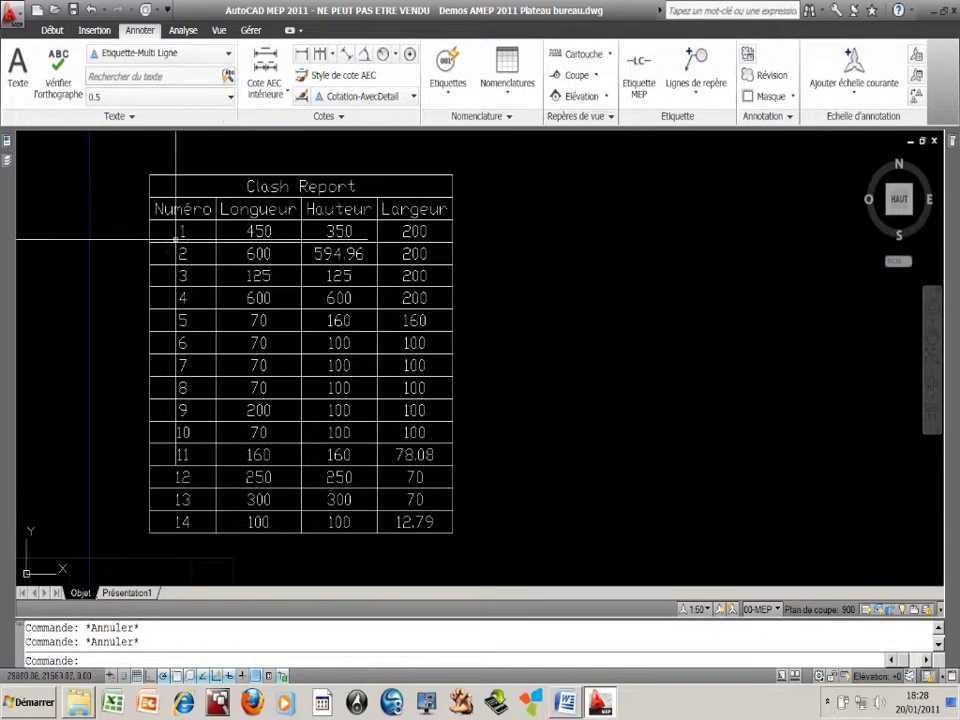
middle_click_drag(241, 243, 293, 238)
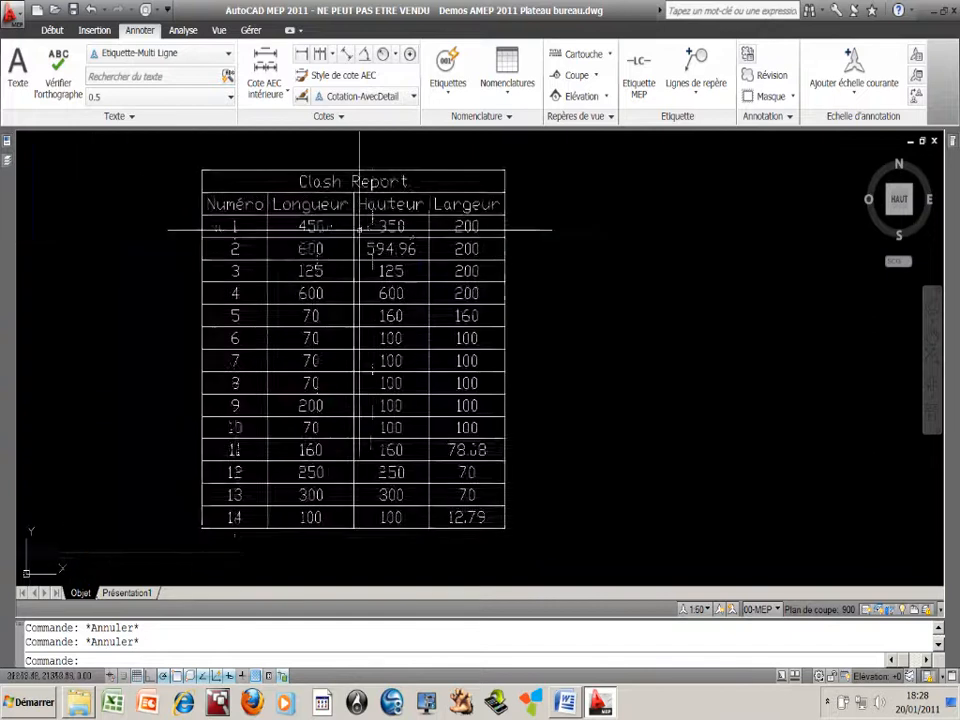
Examine the numbered reservations where the ducts cross the walls of LT CVC
scroll(394, 285, "down", 5)
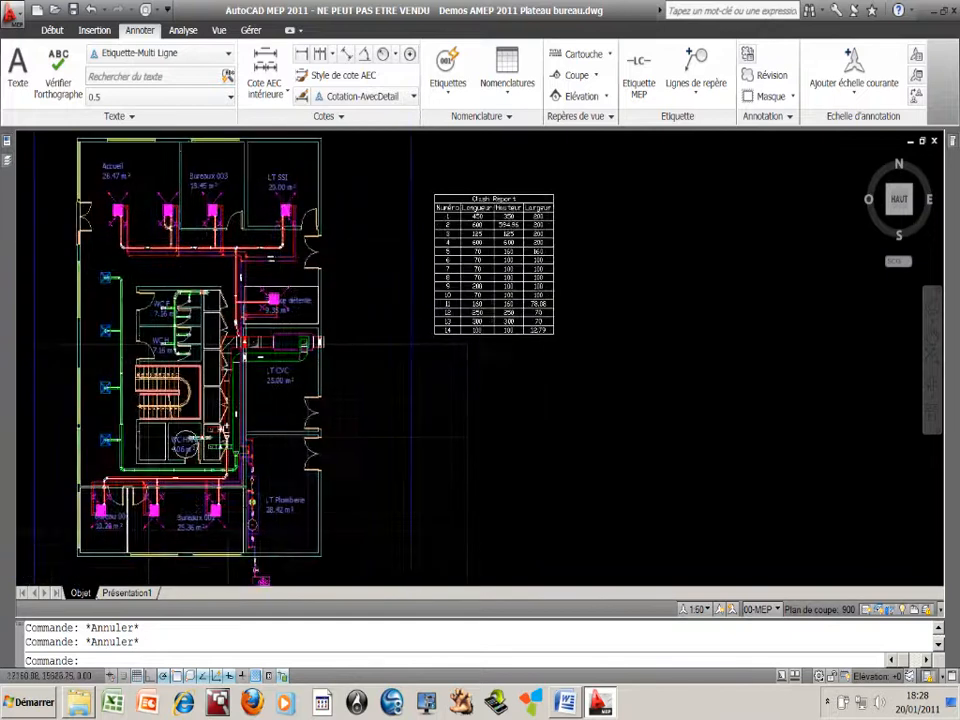
scroll(263, 328, "up", 7)
middle_click_drag(217, 392, 260, 322)
middle_click_drag(383, 325, 399, 192)
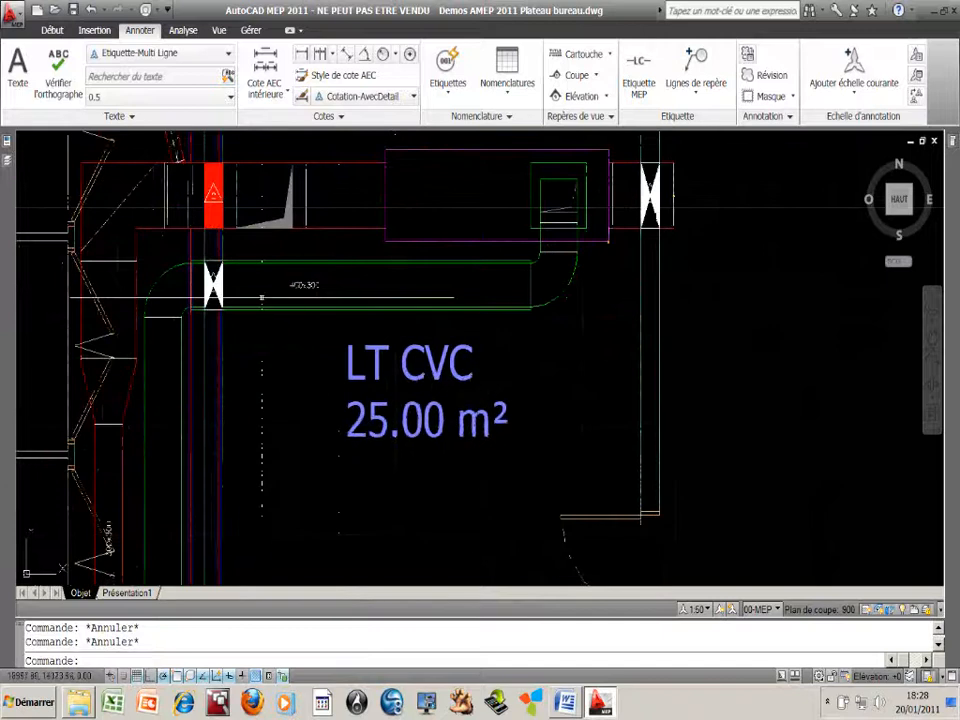
scroll(262, 297, "up", 3)
scroll(228, 312, "down", 4)
scroll(239, 411, "down", 4)
Delete the mass element of reservation 6, where the duct crosses the wall into Bureau 001
middle_click_drag(244, 411, 256, 270)
mouse_move(257, 395)
middle_mouse_down()
mouse_move(303, 318)
mouse_move(379, 282)
middle_mouse_up()
scroll(378, 333, "down", 2)
scroll(212, 341, "up", 10)
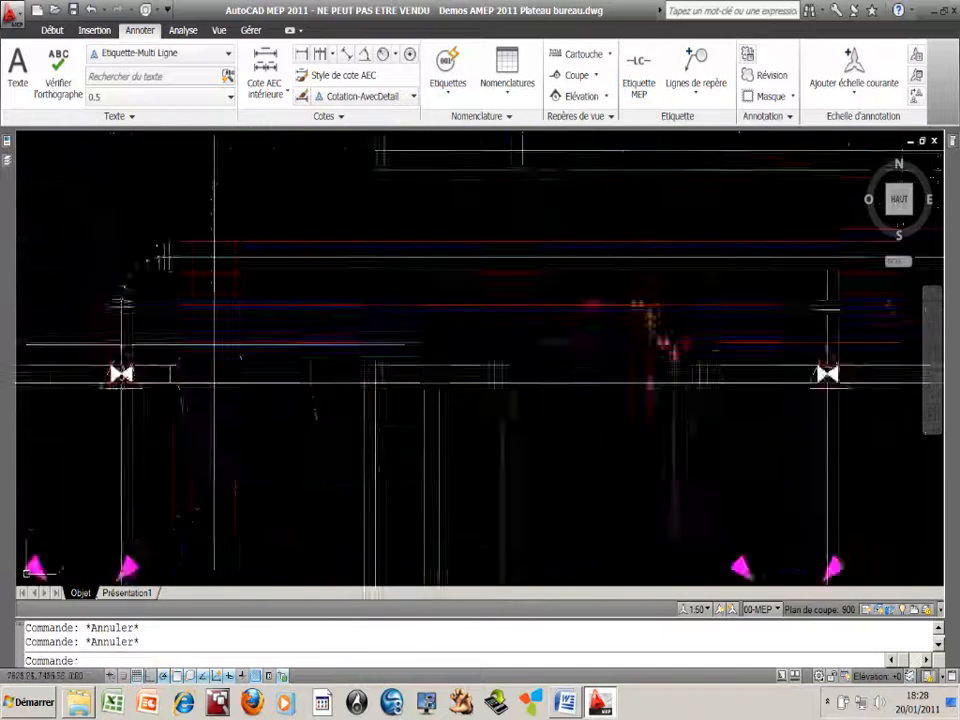
scroll(214, 344, "up", 3)
mouse_move(124, 411)
middle_mouse_down()
mouse_move(143, 390)
mouse_move(291, 378)
middle_mouse_up()
scroll(196, 391, "up", 3)
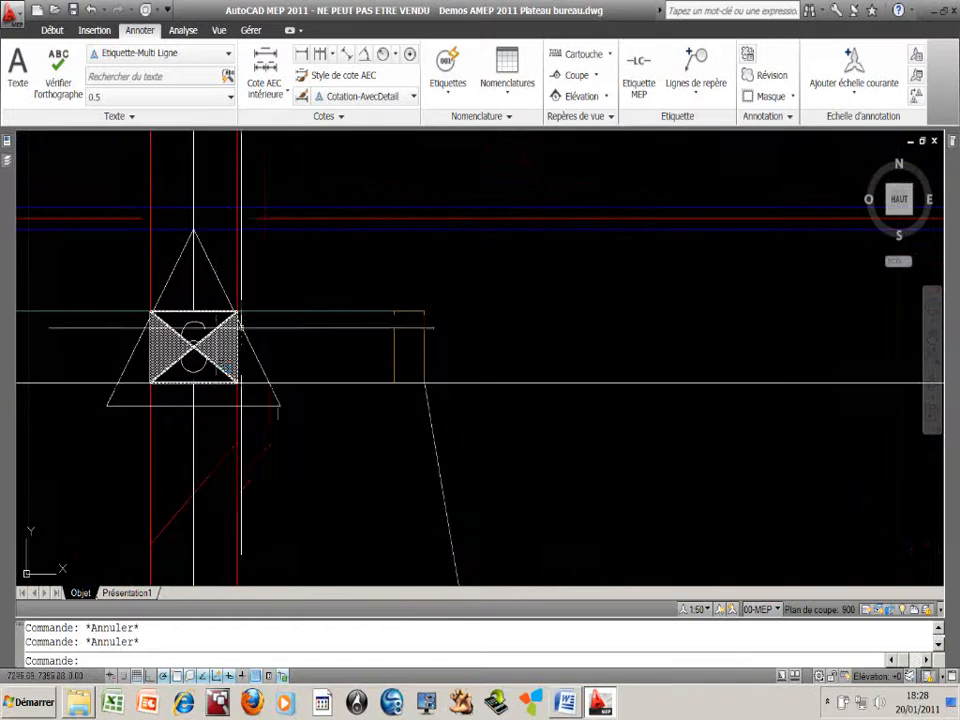
left_click(229, 310)
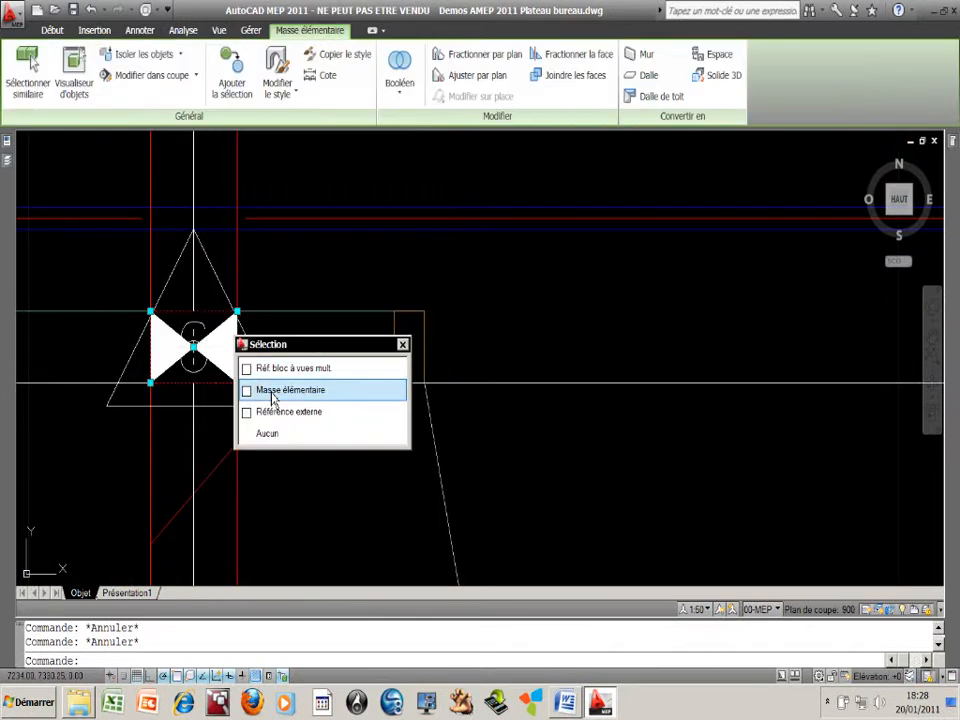
left_click(272, 391)
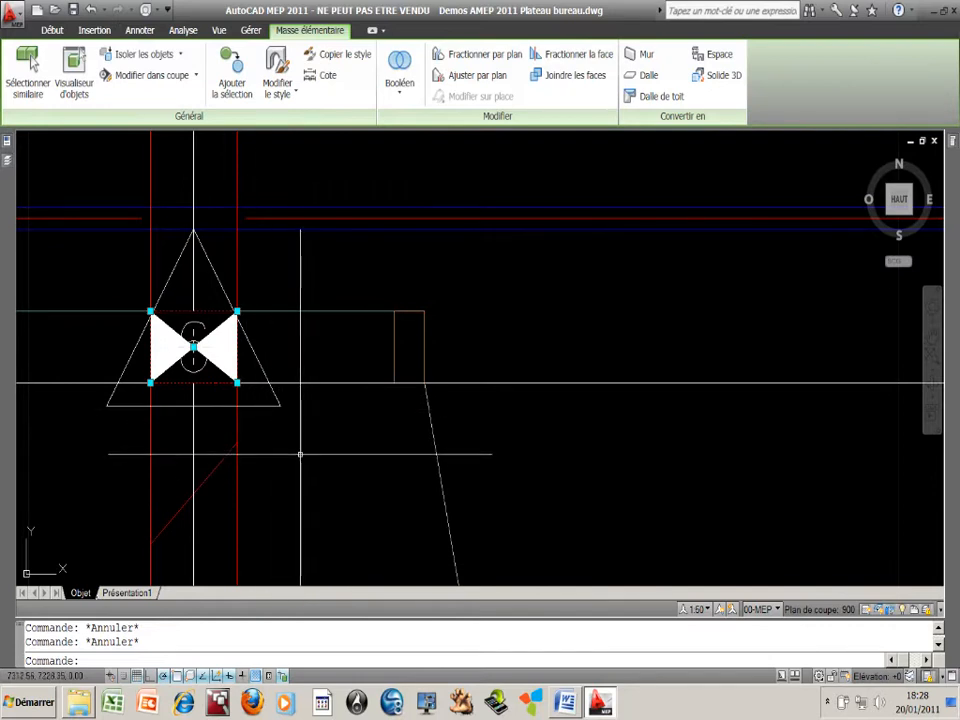
key("Delete")
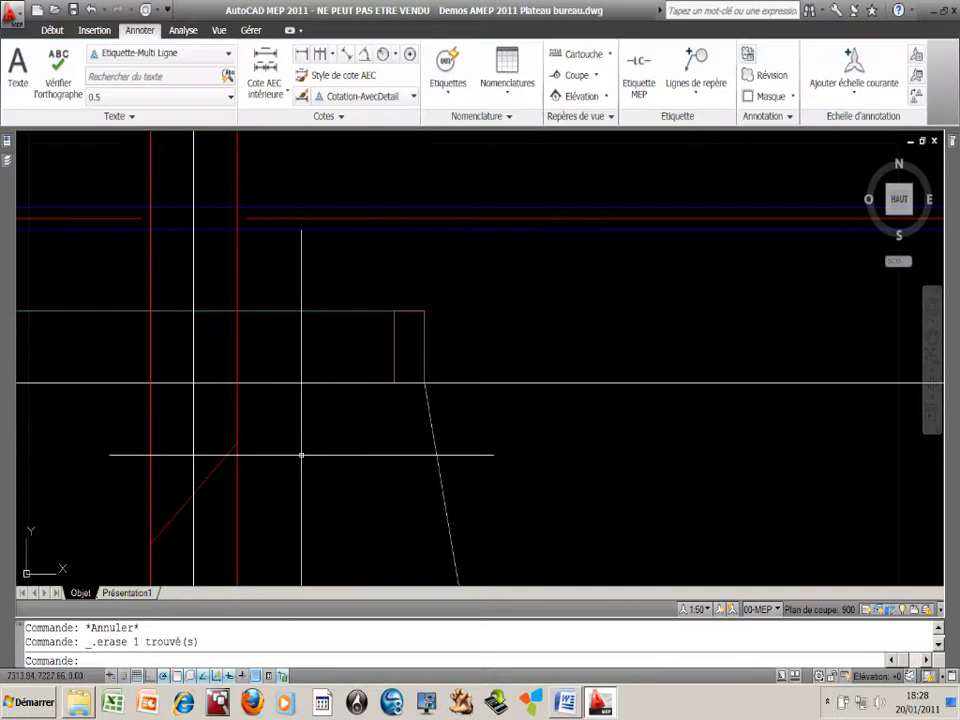
Update the Clash Report table to match the reservations remaining in the plan
scroll(301, 449, "down", 5)
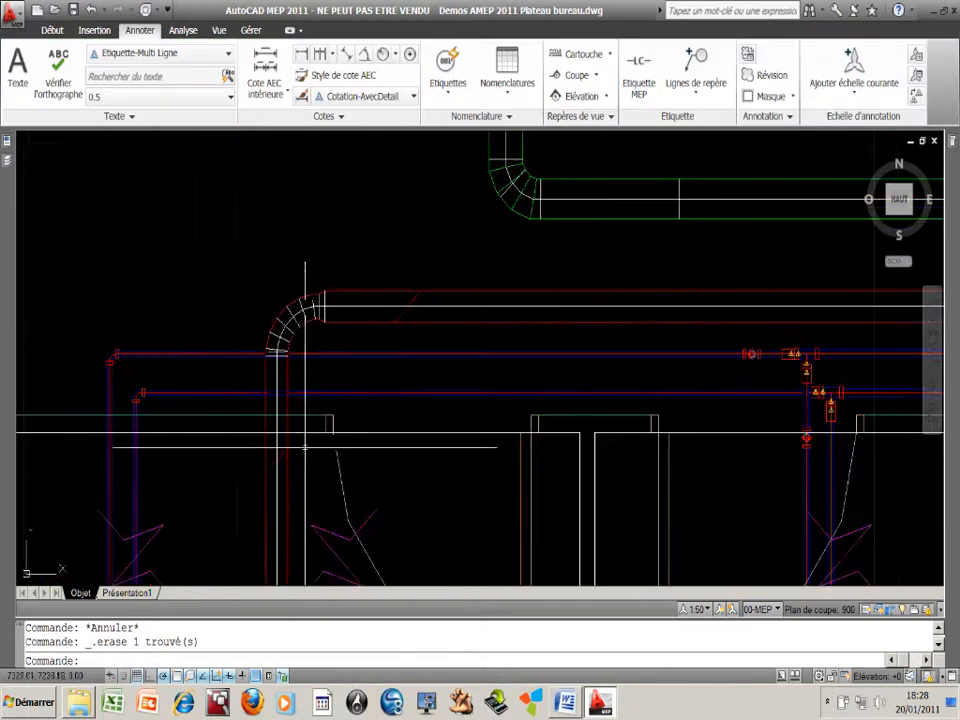
middle_click_drag(451, 395, 369, 392)
scroll(433, 363, "down", 6)
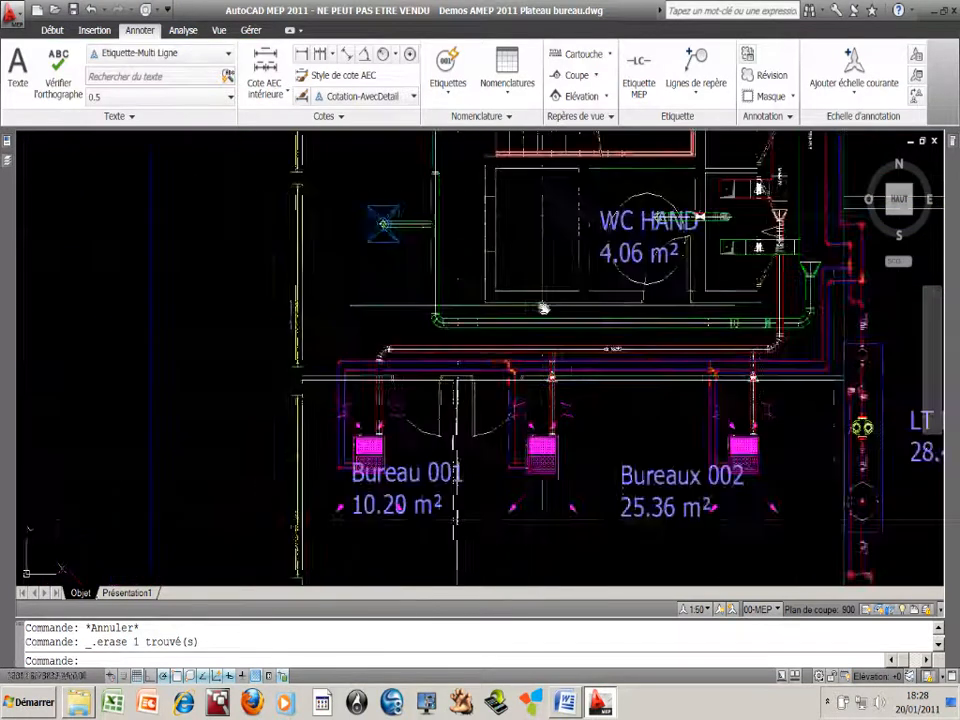
middle_click_drag(544, 306, 294, 363)
middle_click_drag(852, 157, 360, 304)
scroll(430, 304, "down", 4)
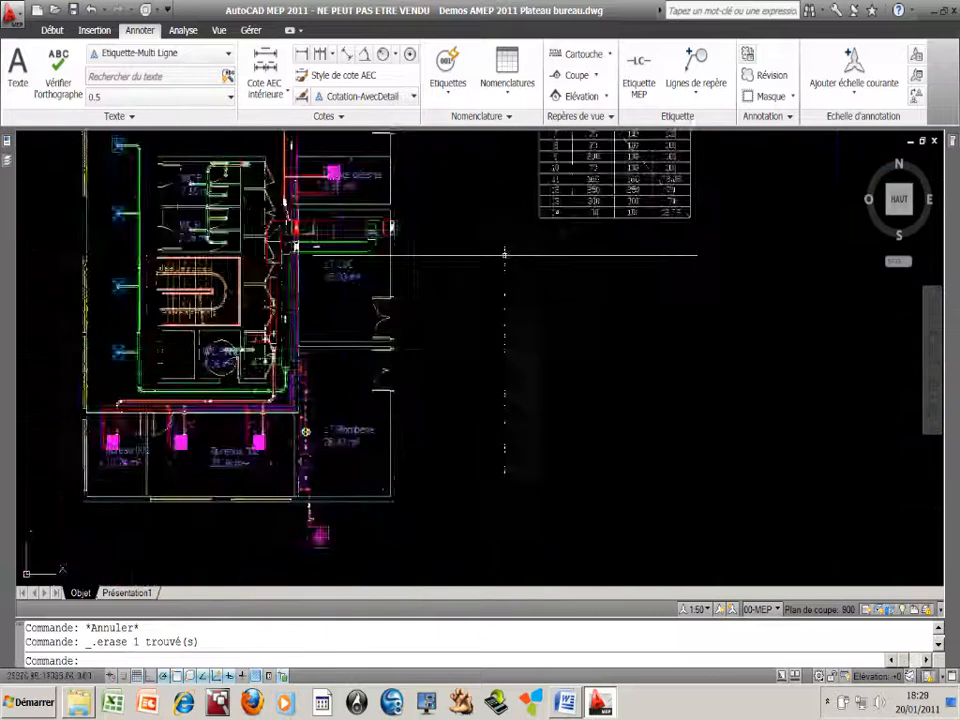
middle_click_drag(708, 176, 546, 333)
middle_click_drag(408, 337, 382, 411)
scroll(391, 405, "up", 3)
middle_click_drag(430, 461, 396, 503)
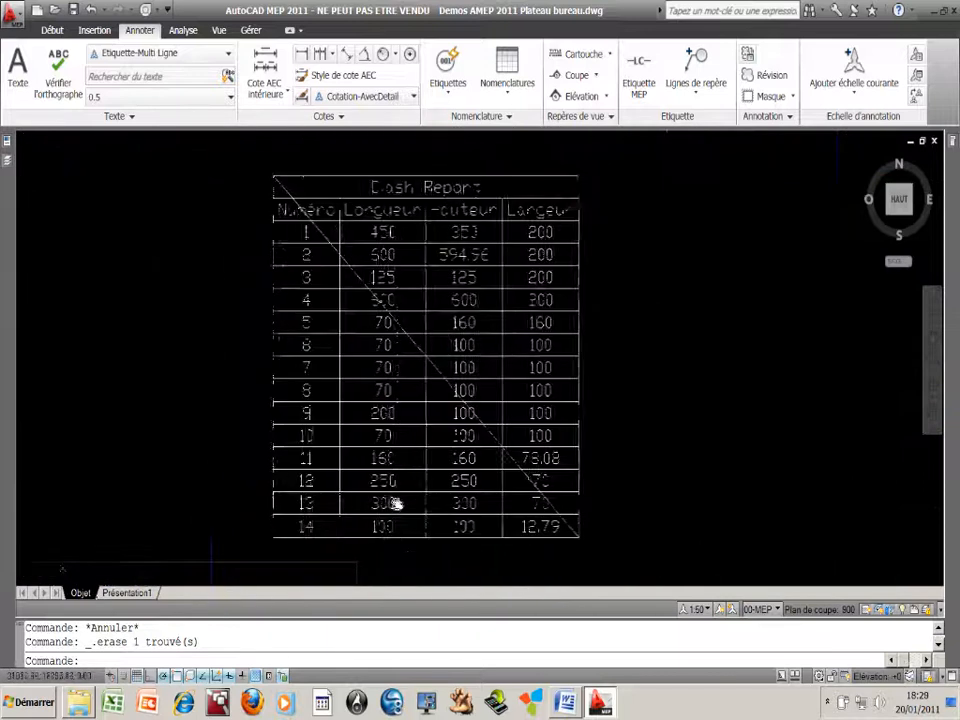
left_click(427, 376)
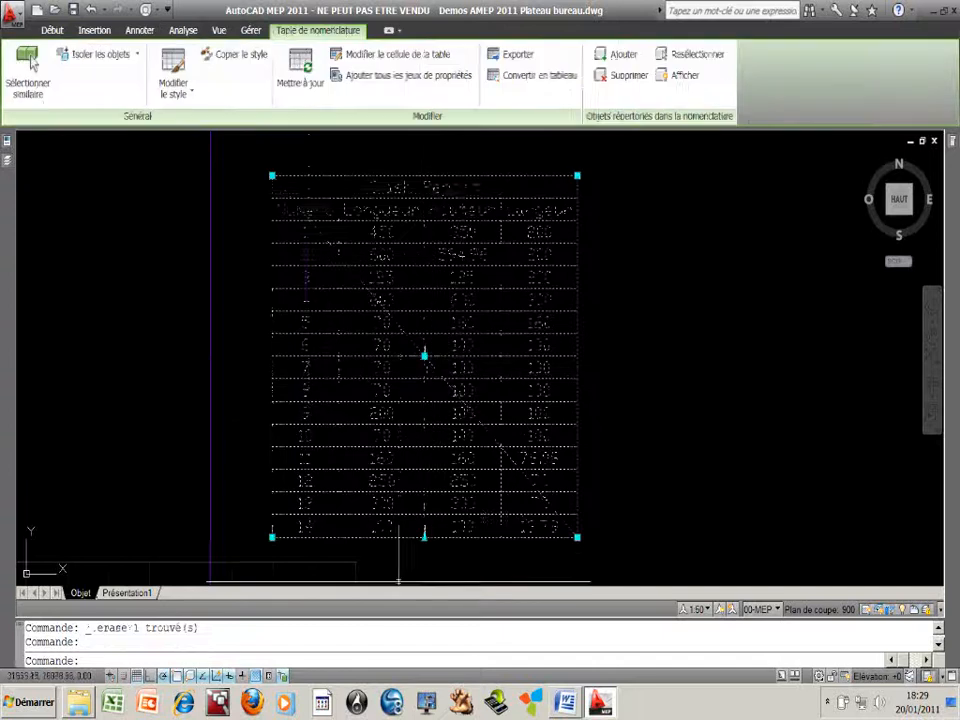
left_click(302, 85)
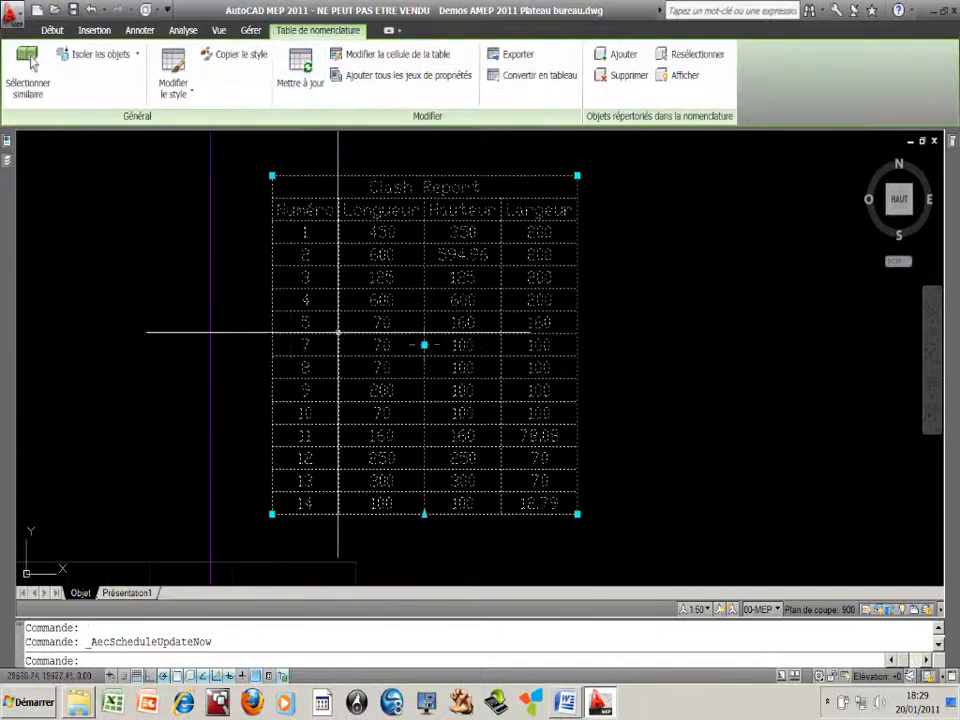
key("Escape")
key("Escape")
scroll(289, 347, "up", 3)
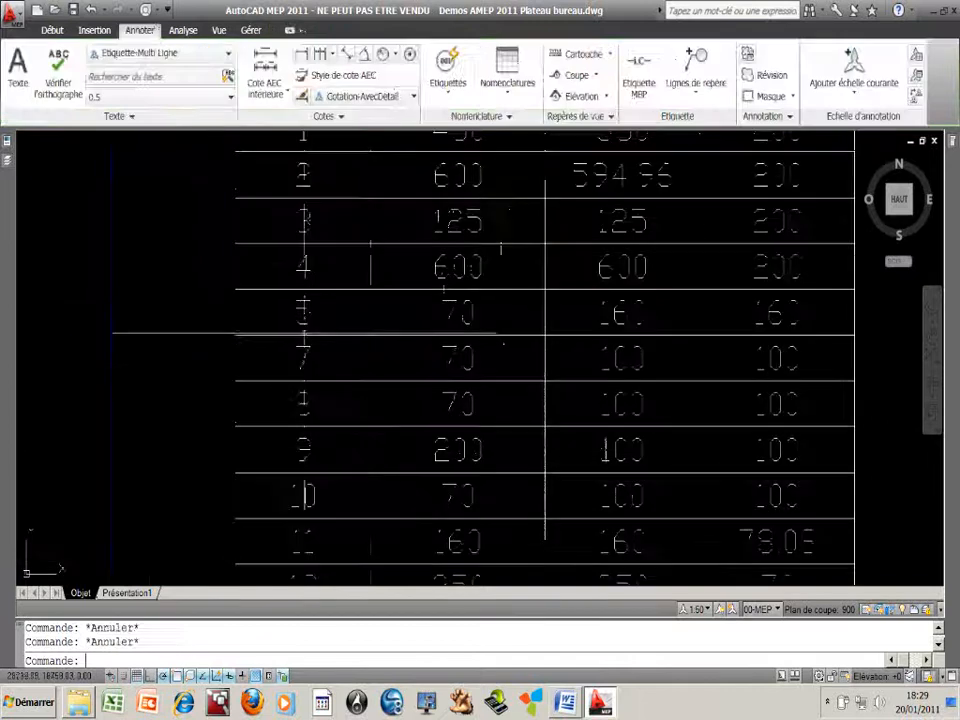
scroll(302, 354, "down", 6)
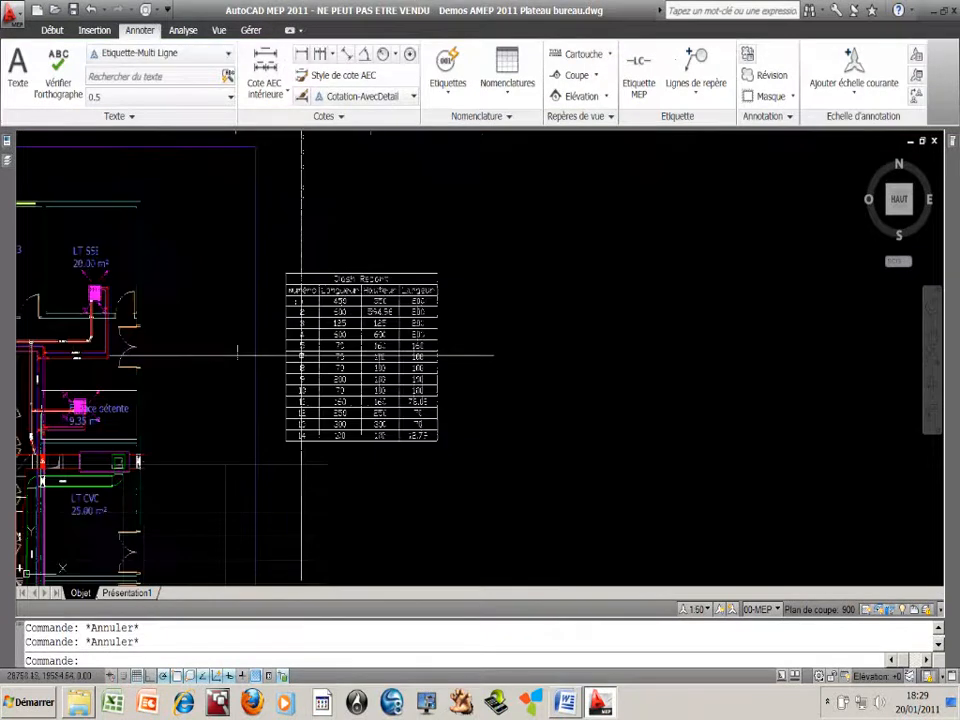
scroll(346, 337, "down", 2)
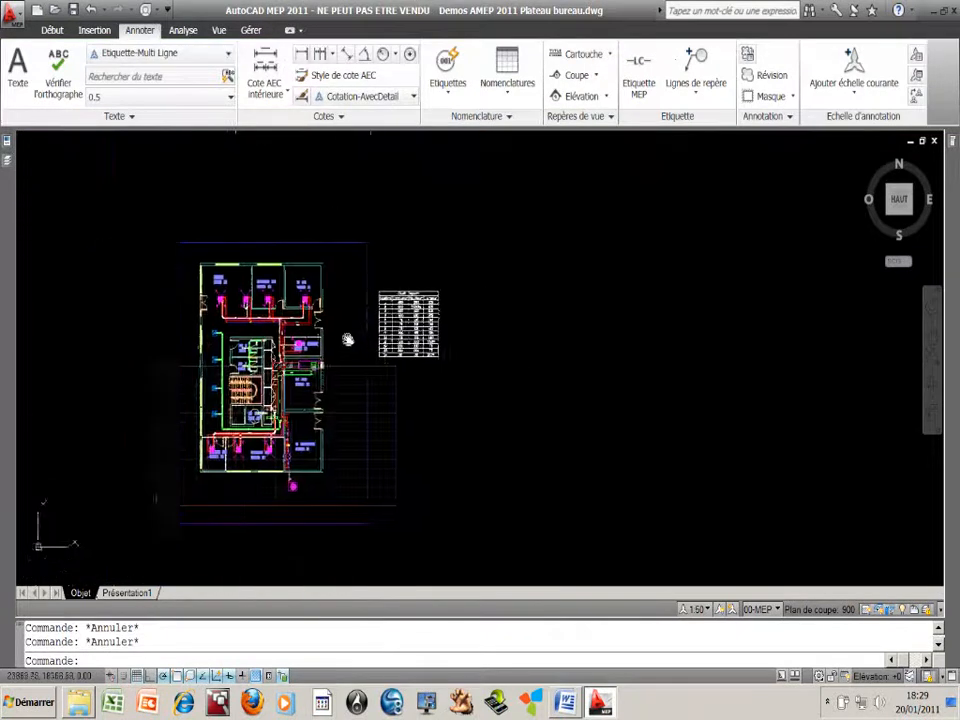